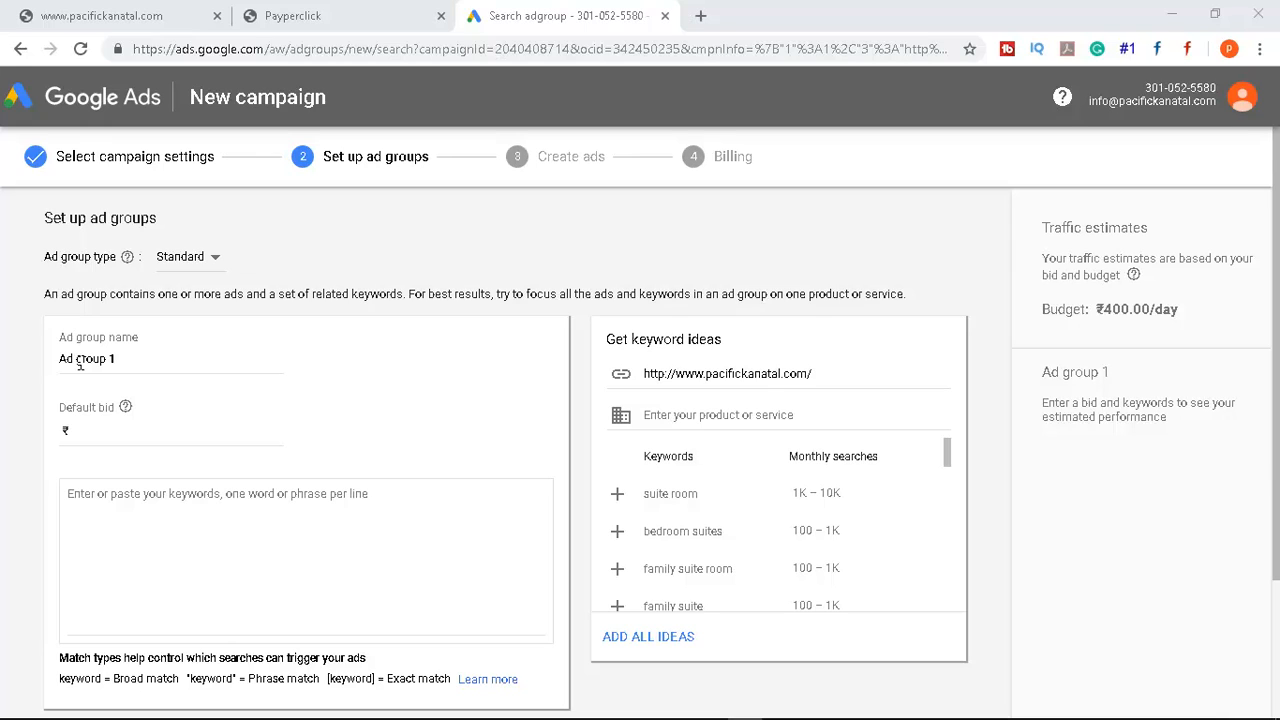
# Name the ad group "kantal hotel", keeping its type as Standard
pyautogui.click(204, 260)
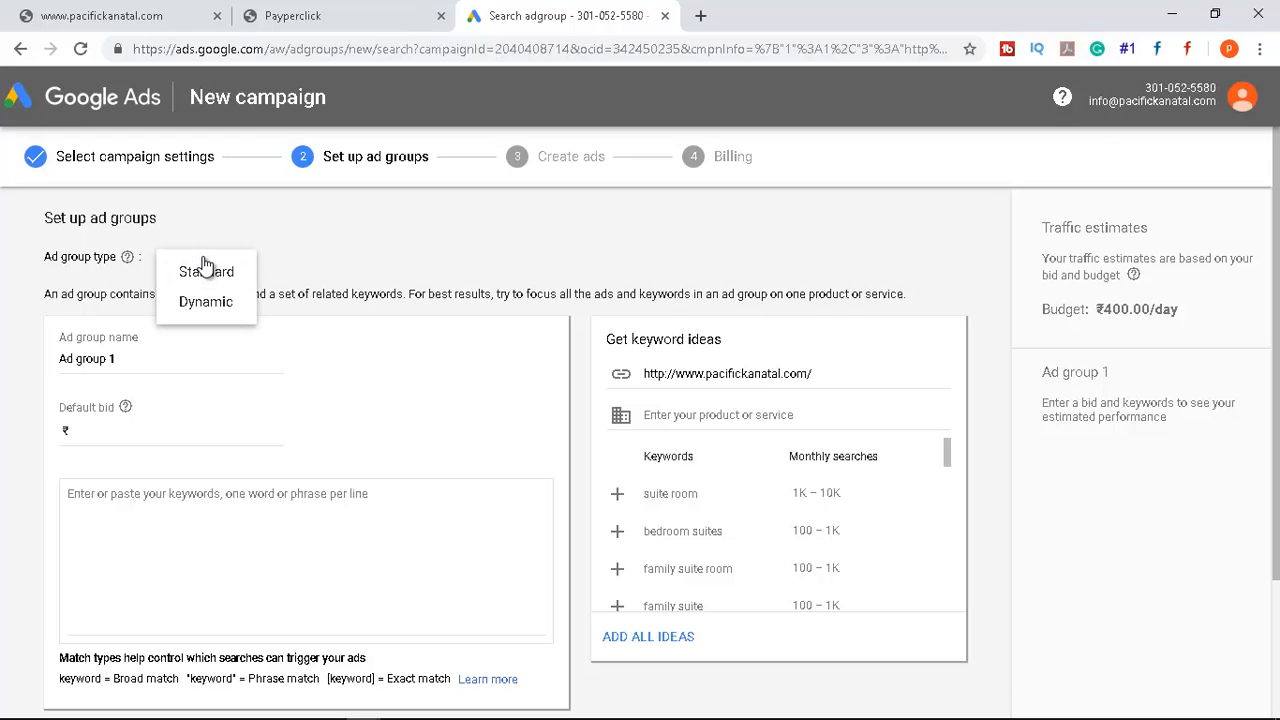
pyautogui.click(280, 258)
pyautogui.doubleClick(120, 357)
pyautogui.tripleClick(122, 357)
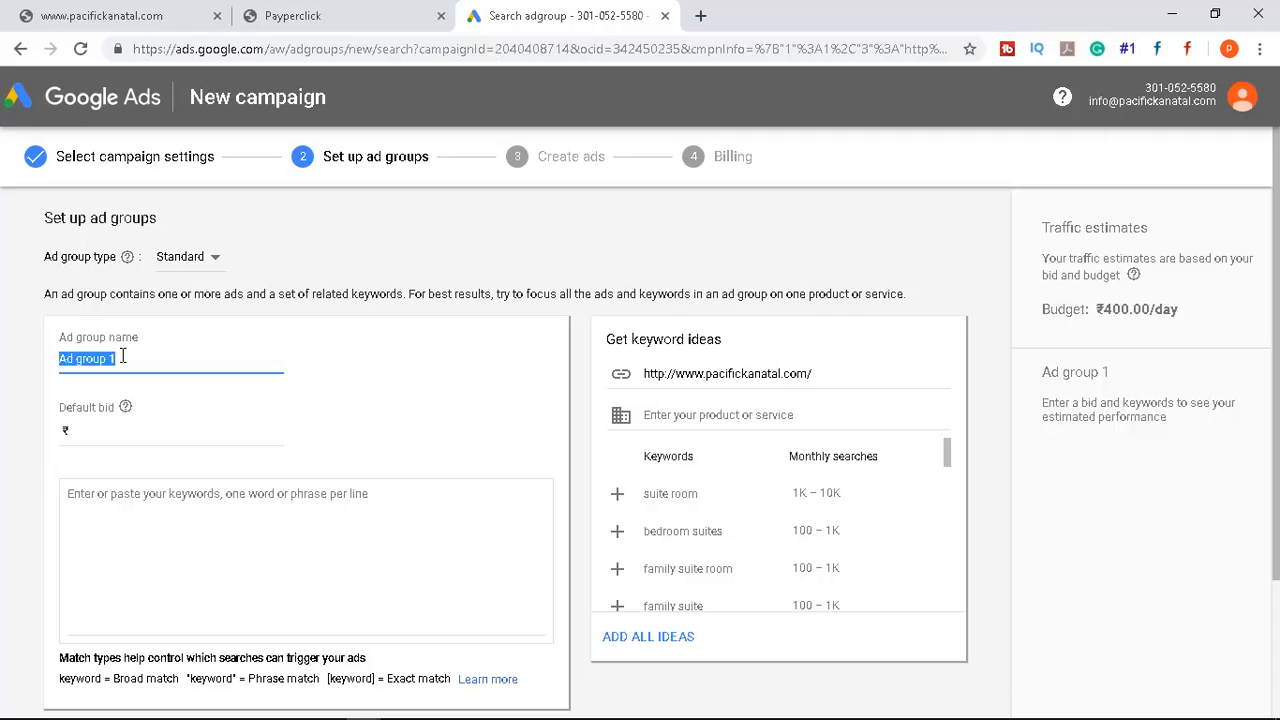
pyautogui.write('kantal Resort')
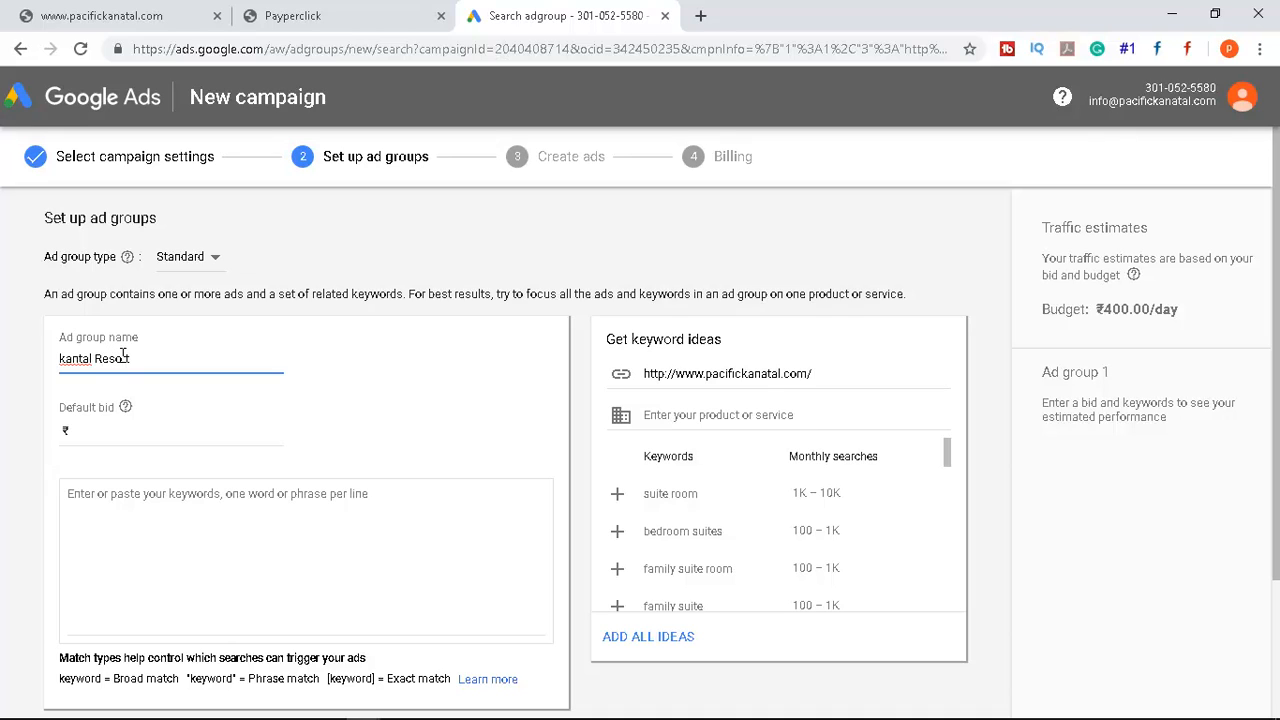
pyautogui.scroll(-1, 121, 358)
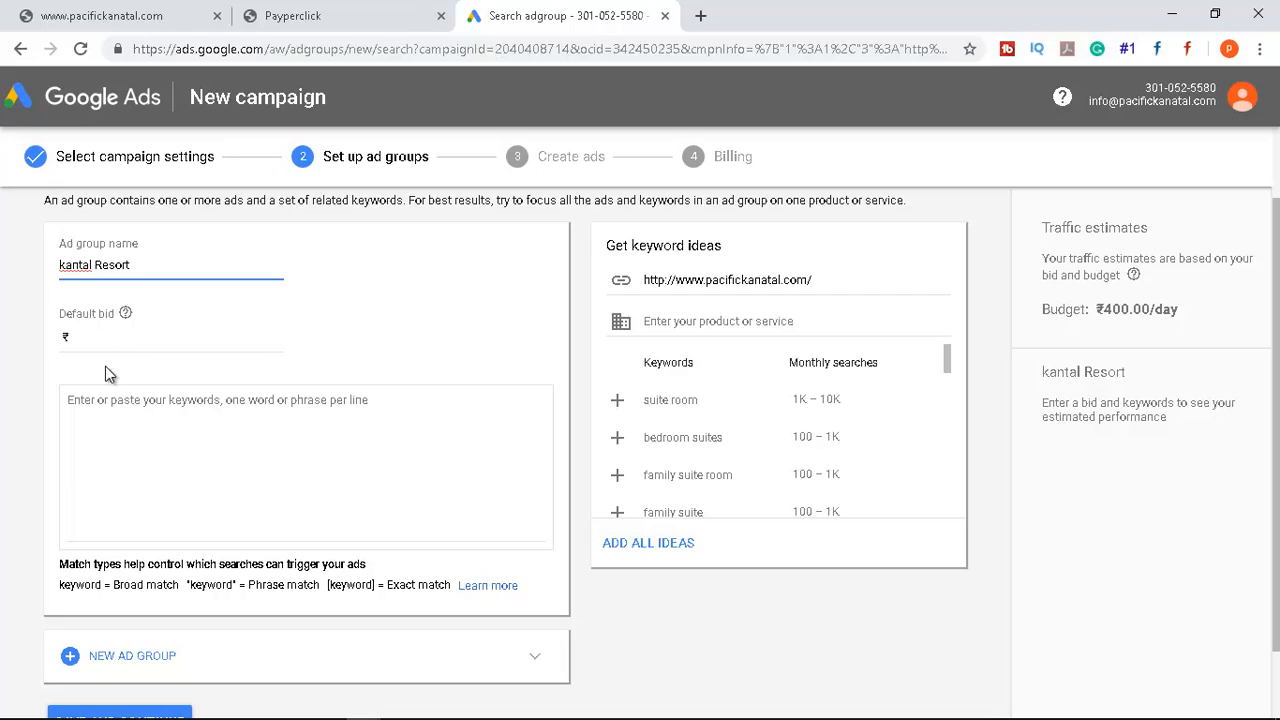
pyautogui.doubleClick(133, 263)
pyautogui.write('hotel')
# Set the ad group's default bid to ₹10
pyautogui.click(95, 337)
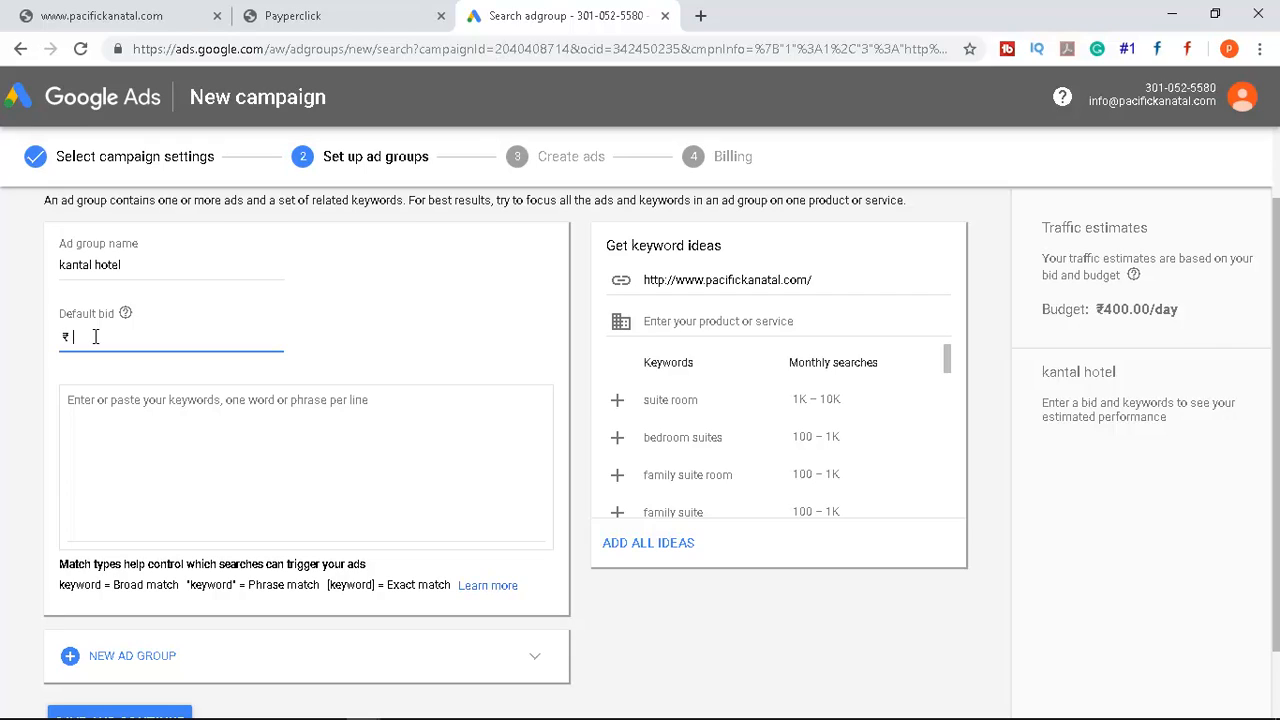
pyautogui.write('10')
pyautogui.click(109, 414)
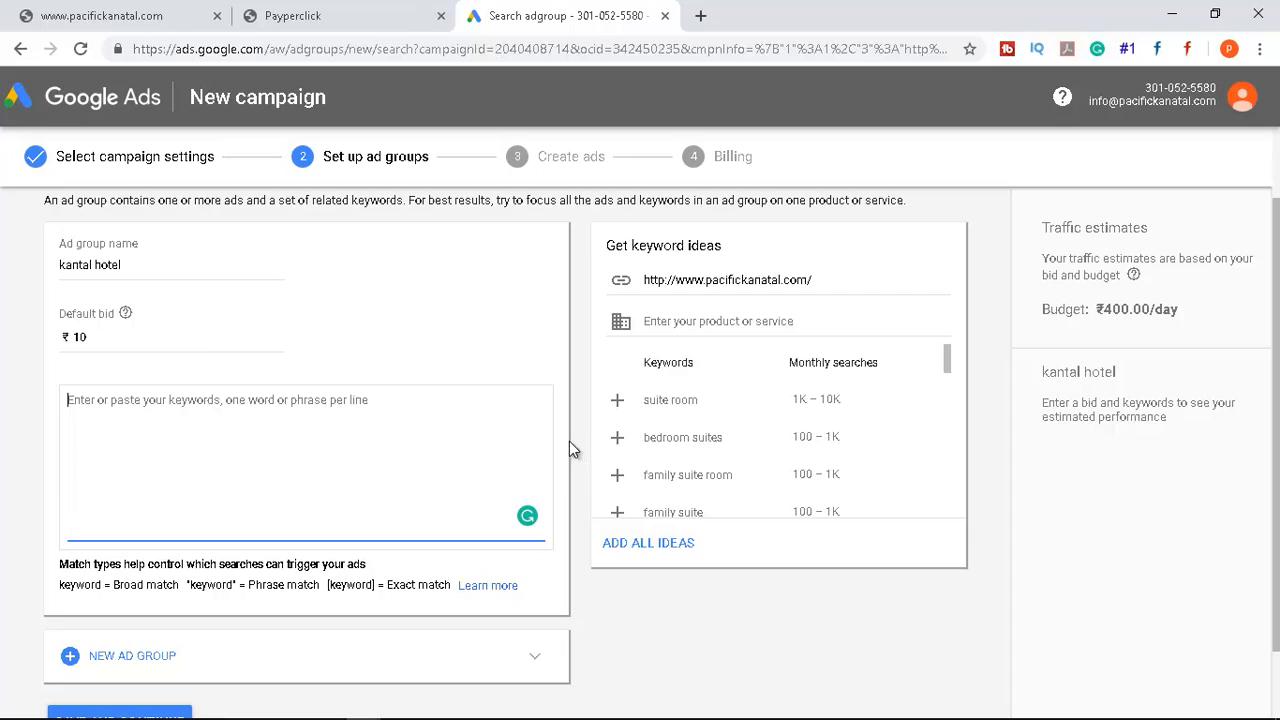
# Add the suggested keyword "family suite" from the website-based ideas to the ad group's keyword list
pyautogui.moveTo(816, 284); pyautogui.dragTo(652, 289)
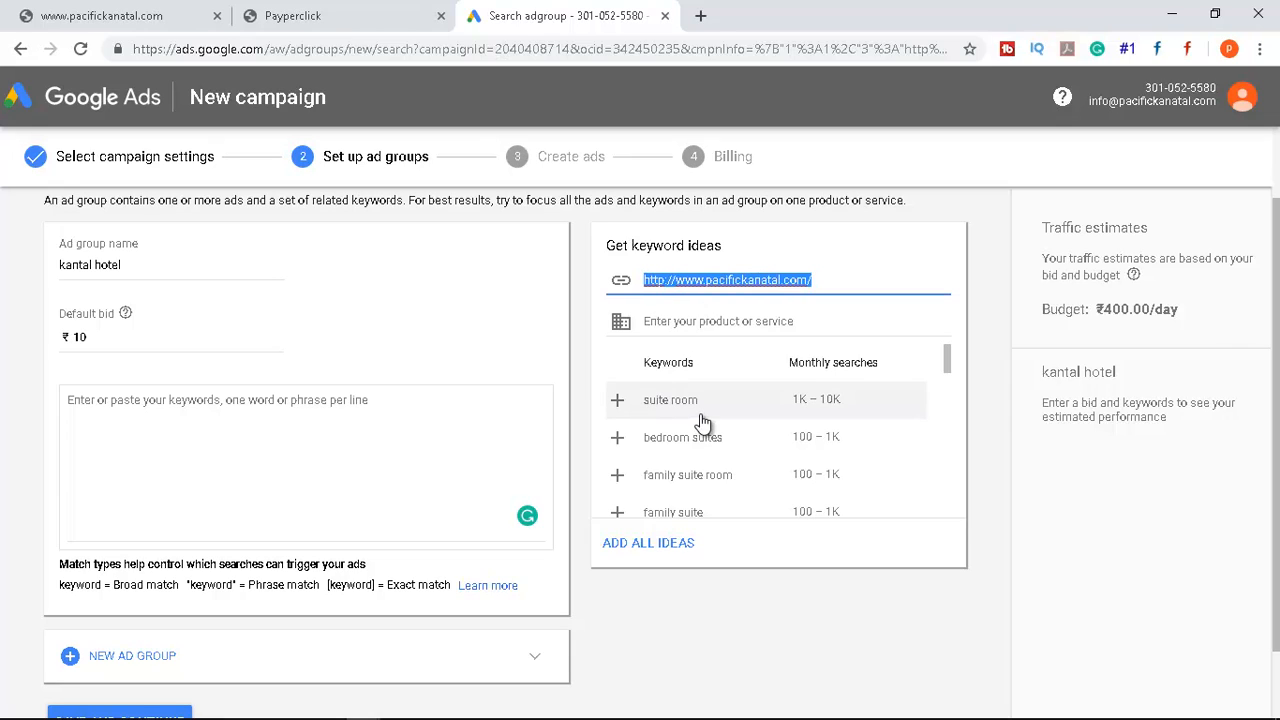
pyautogui.scroll(-1, 703, 423)
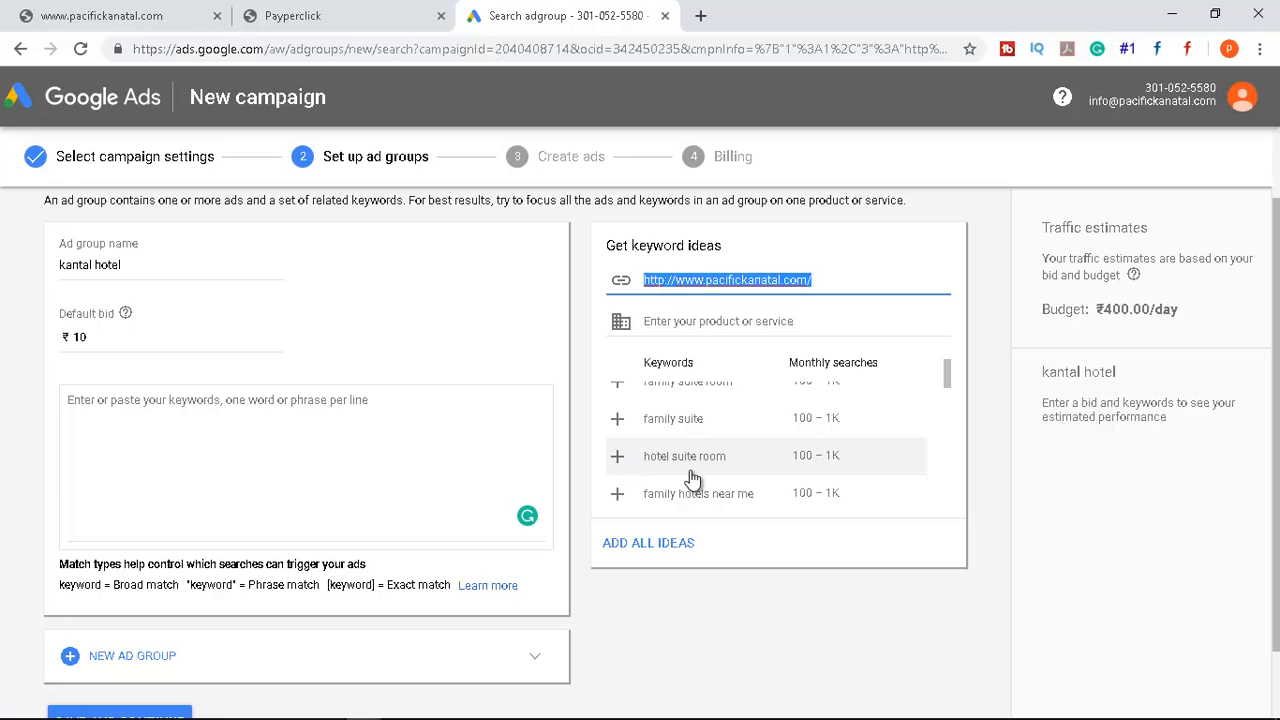
pyautogui.click(617, 422)
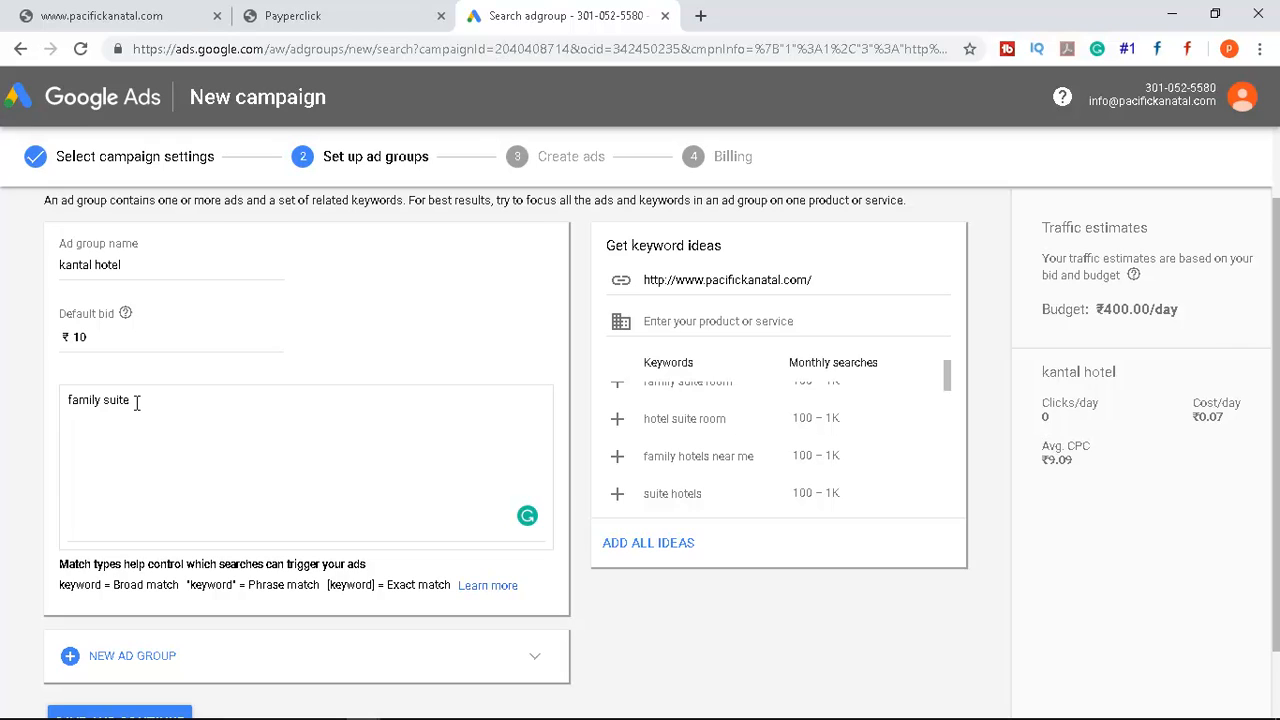
# Replace the contents of the keyword list with "hotel in kanatal" and "kanatal resort" on separate lines
pyautogui.moveTo(137, 403); pyautogui.dragTo(68, 401)
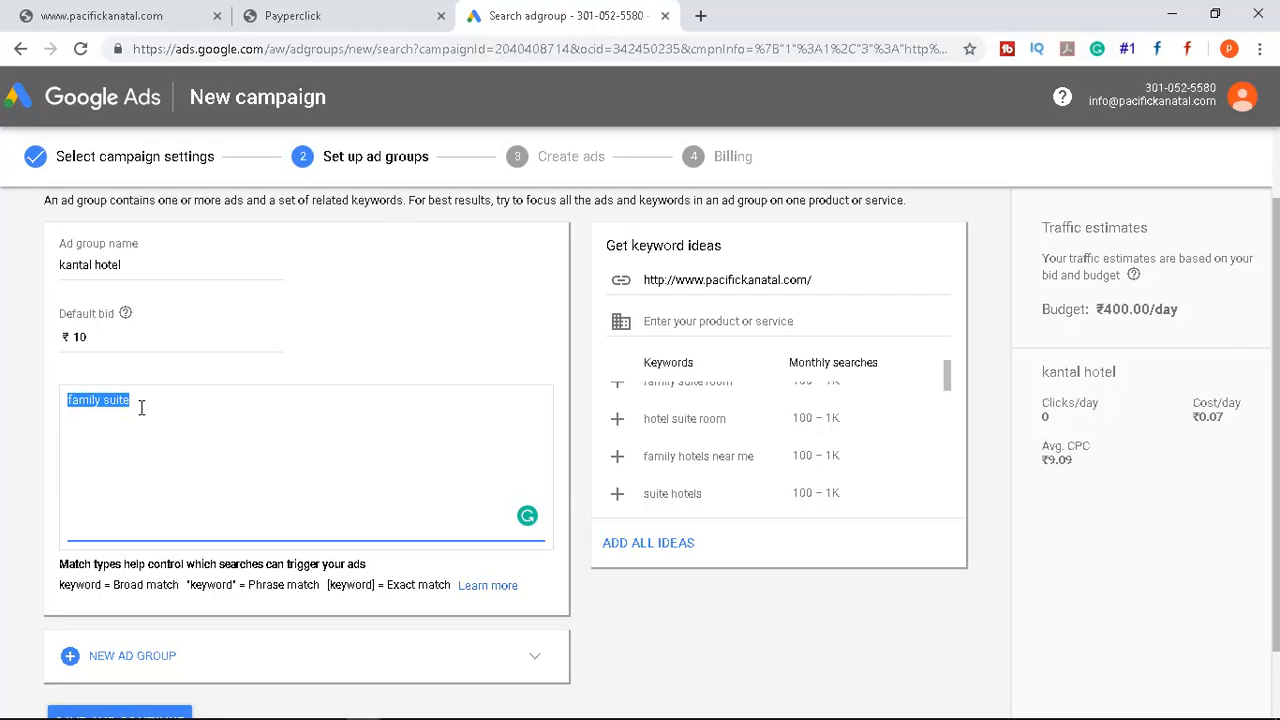
pyautogui.write('hotel in kanatal')
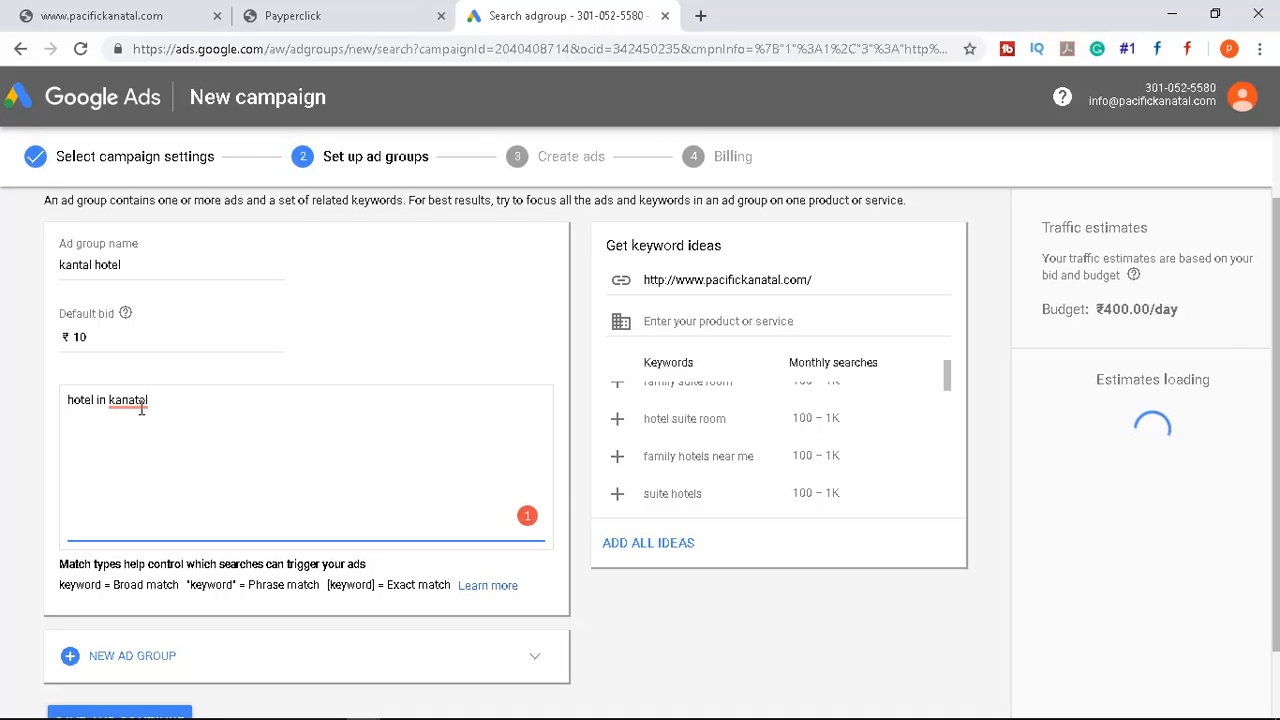
pyautogui.press('Return')
pyautogui.write('kanatal resort')
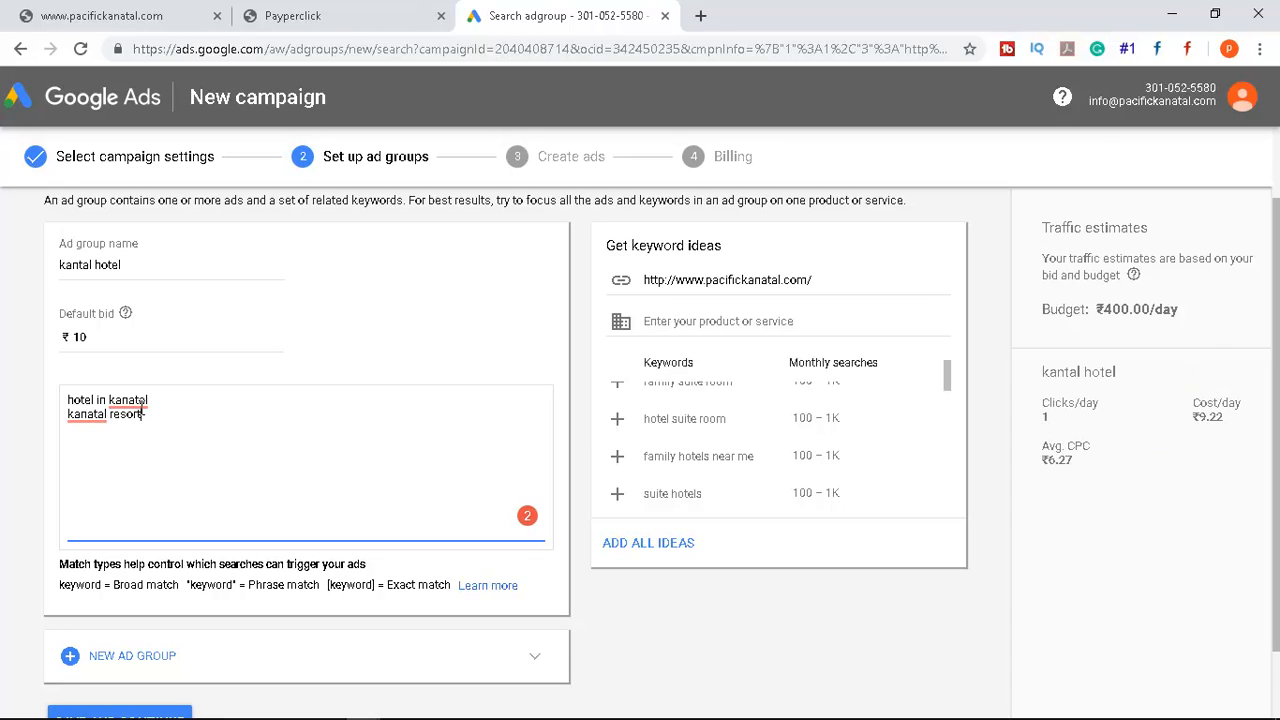
# Get keyword ideas for the product or service "kanatal hotel" and add the suggestion "kanatal camp" to the keyword list
pyautogui.click(679, 321)
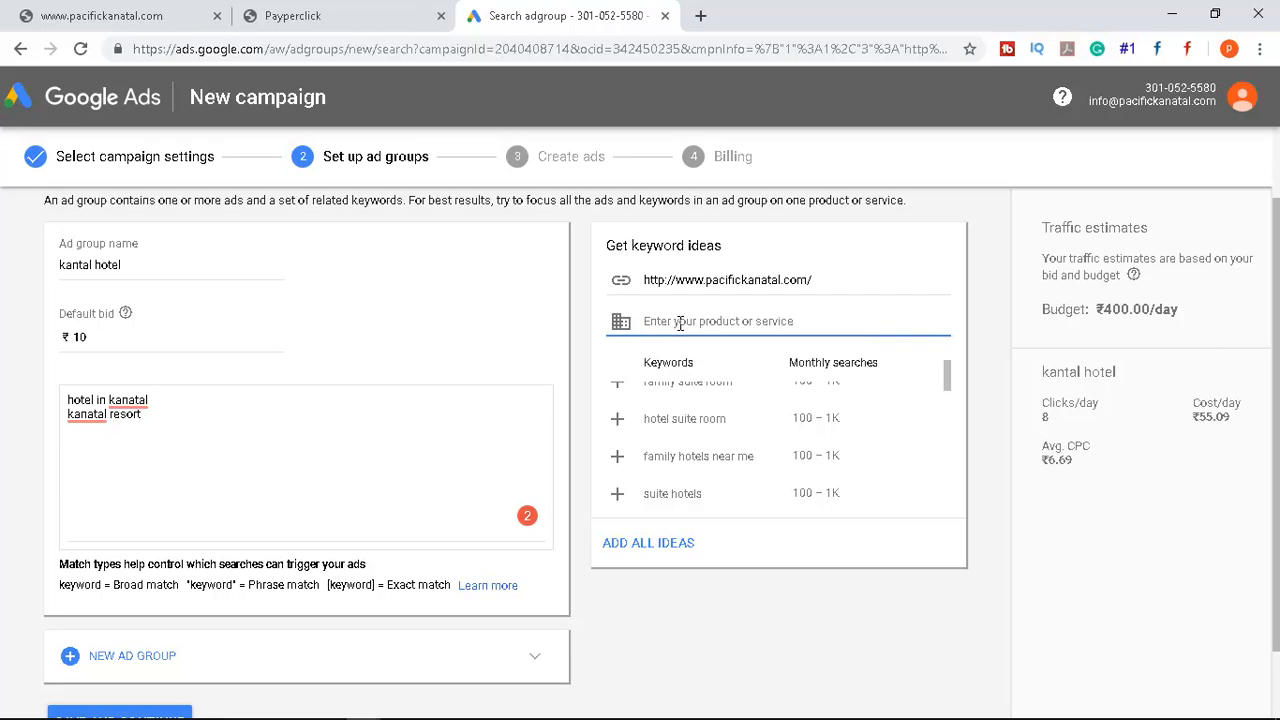
pyautogui.write('kanatal h')
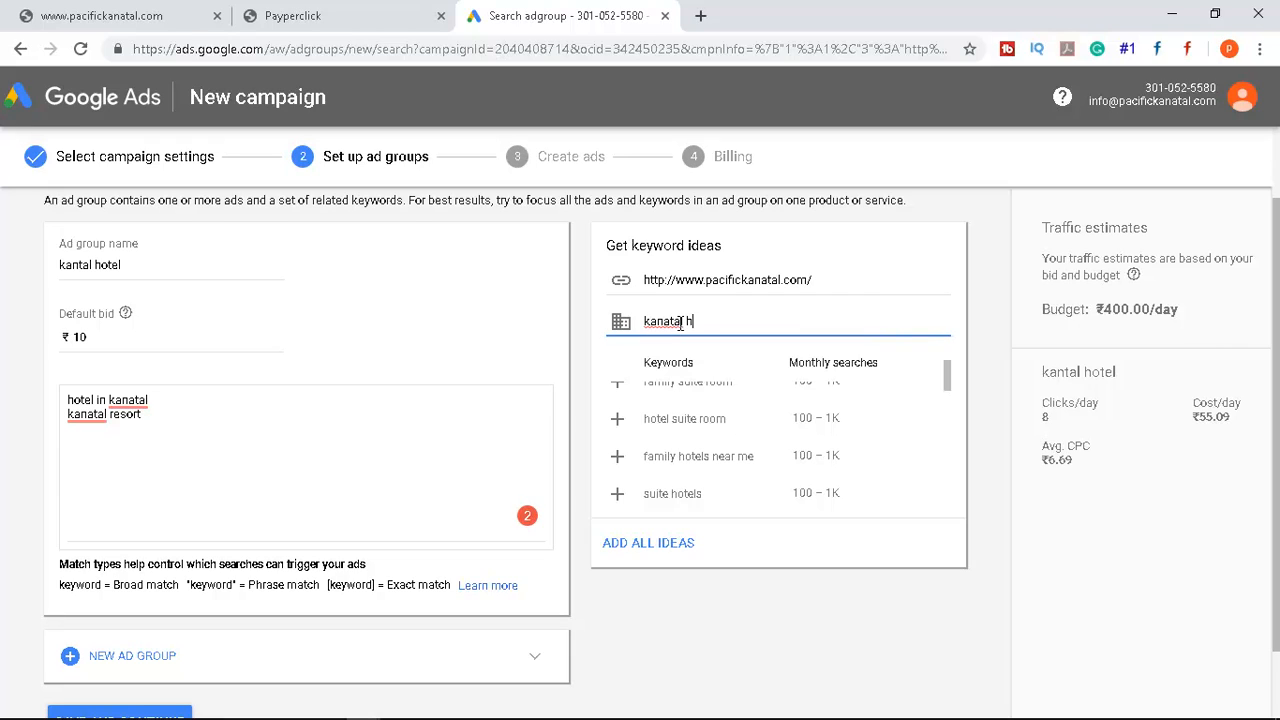
pyautogui.write('otel')
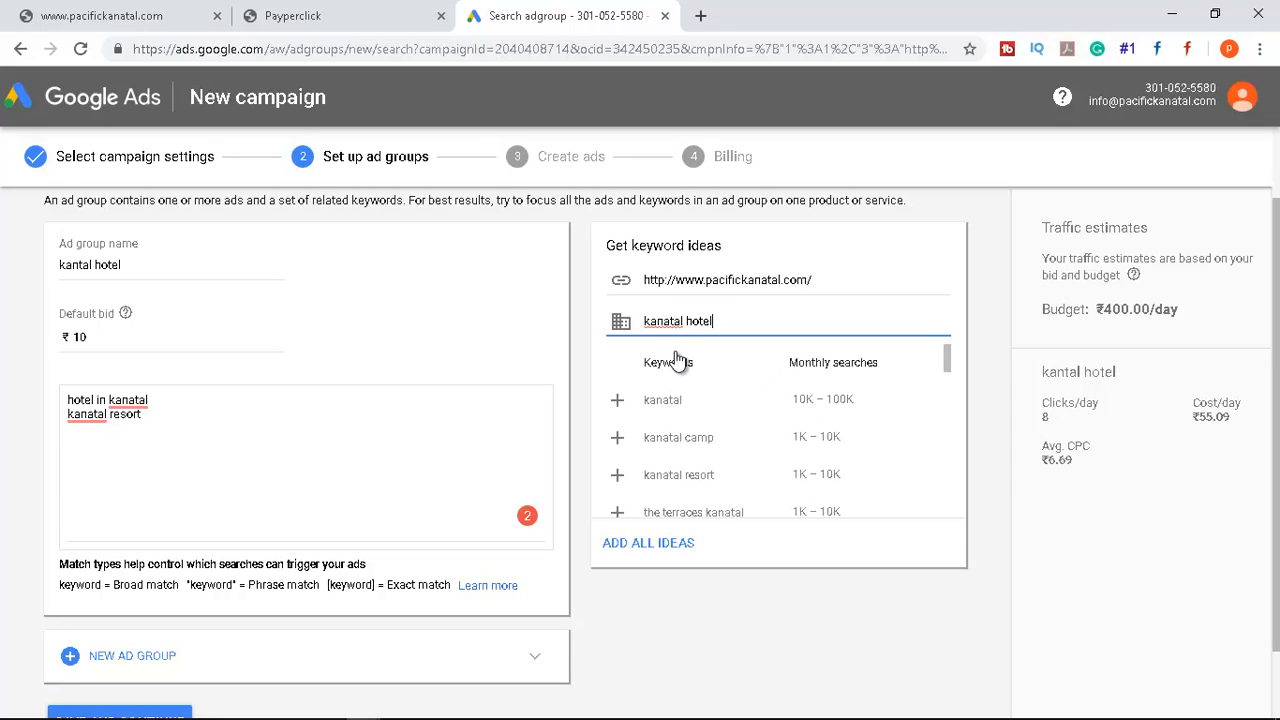
pyautogui.click(617, 441)
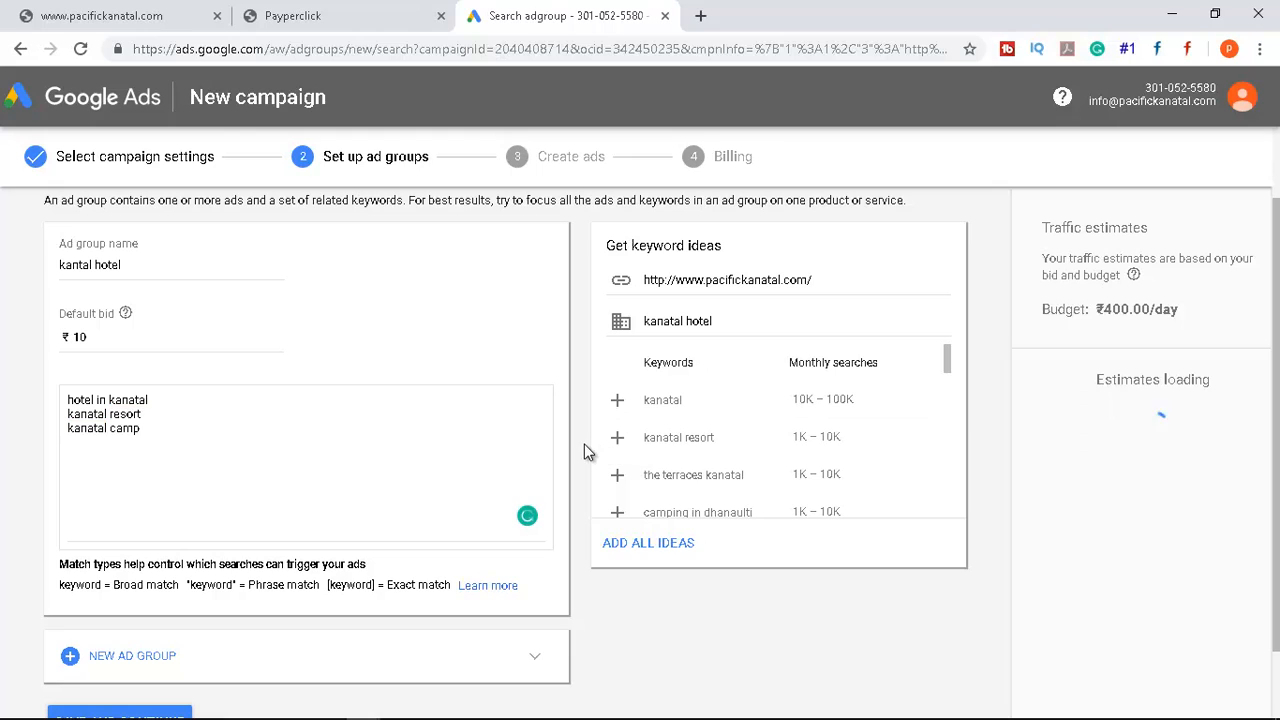
pyautogui.scroll(-2, 700, 440)
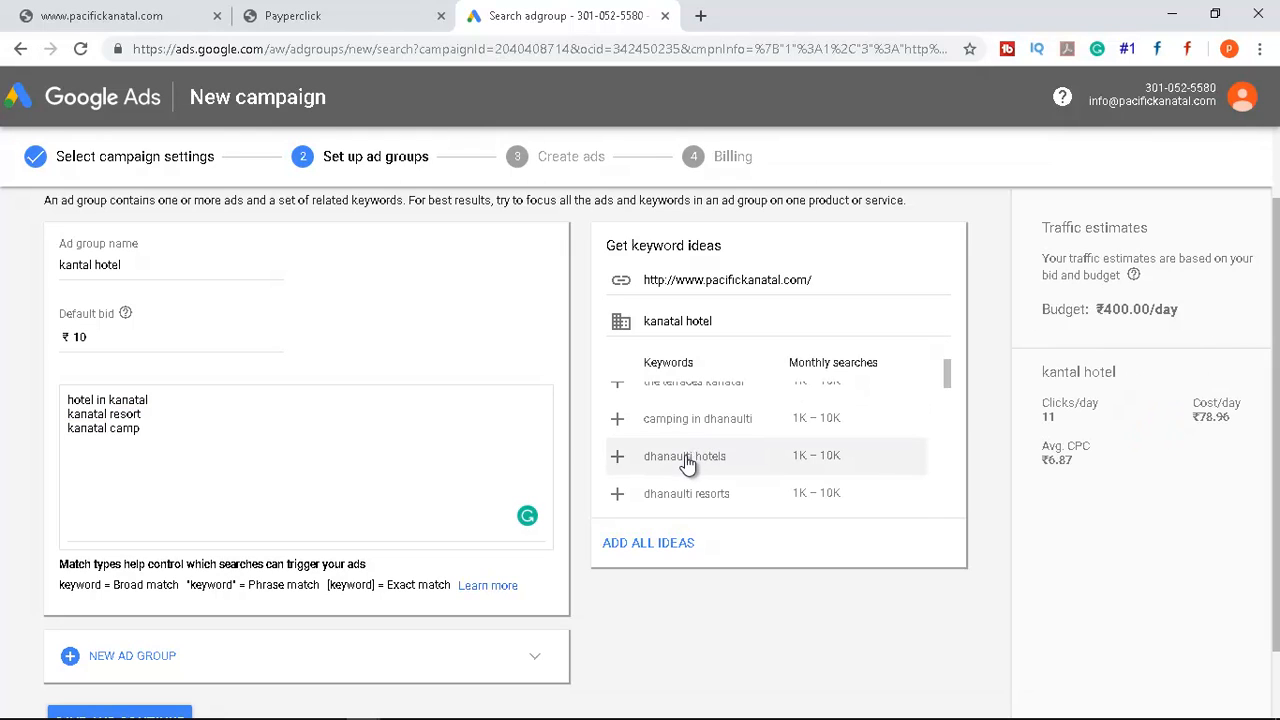
pyautogui.scroll(-2, 693, 435)
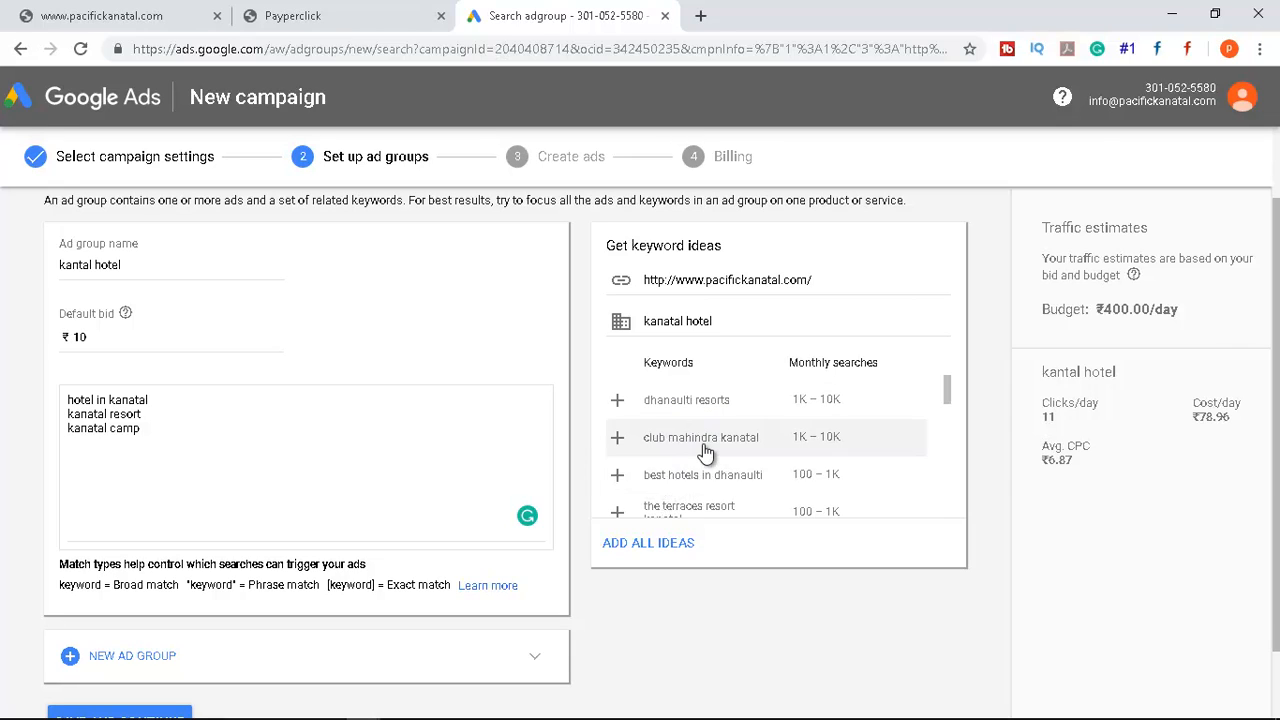
pyautogui.scroll(-2, 703, 451)
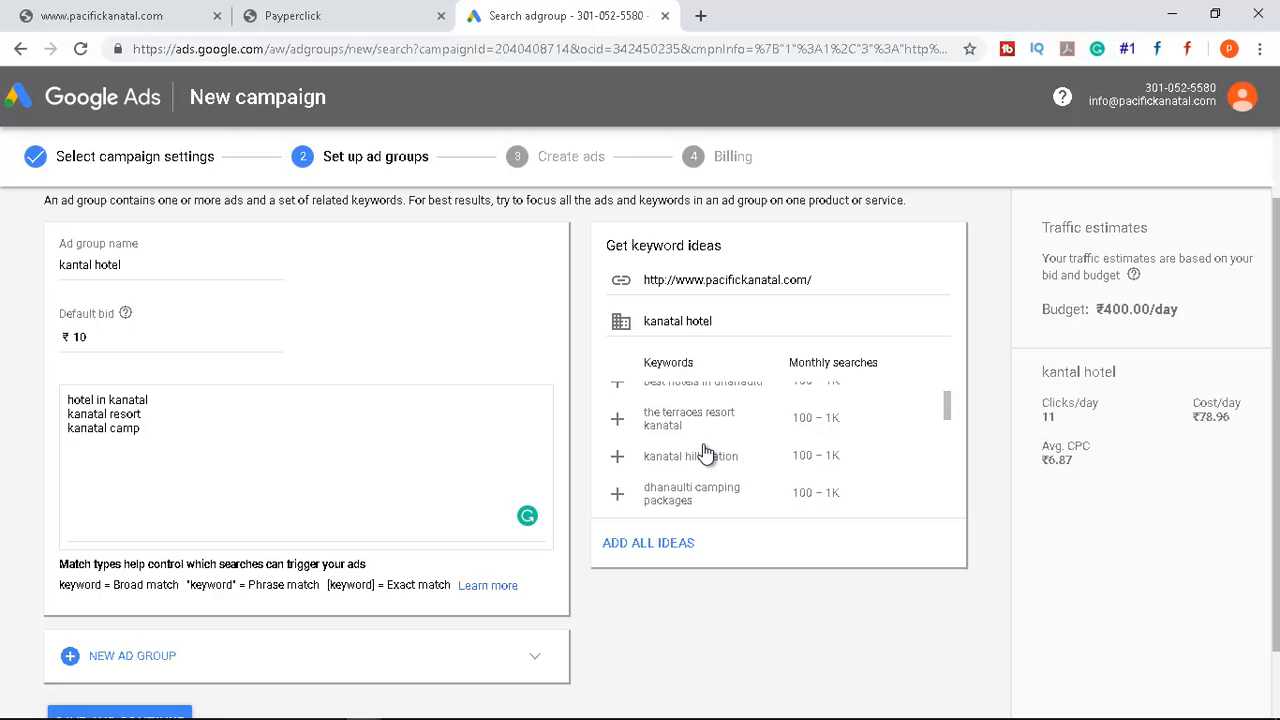
pyautogui.scroll(8, 705, 453)
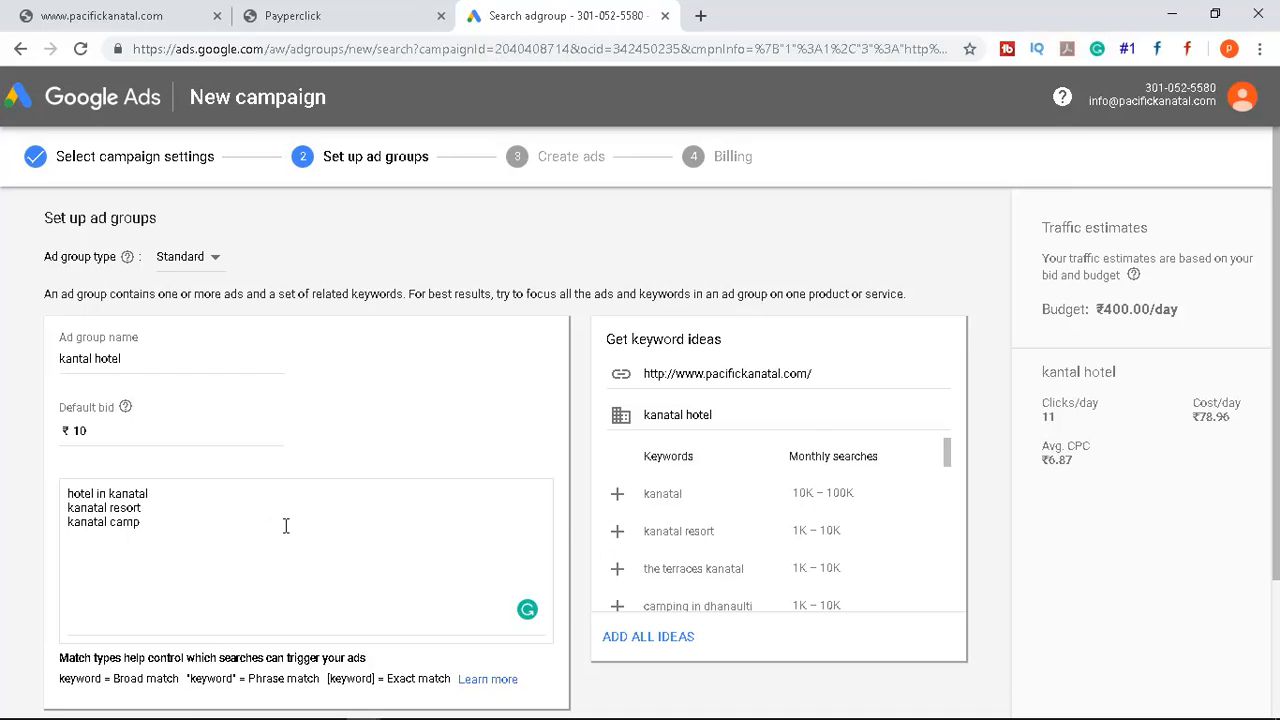
pyautogui.scroll(-1, 286, 526)
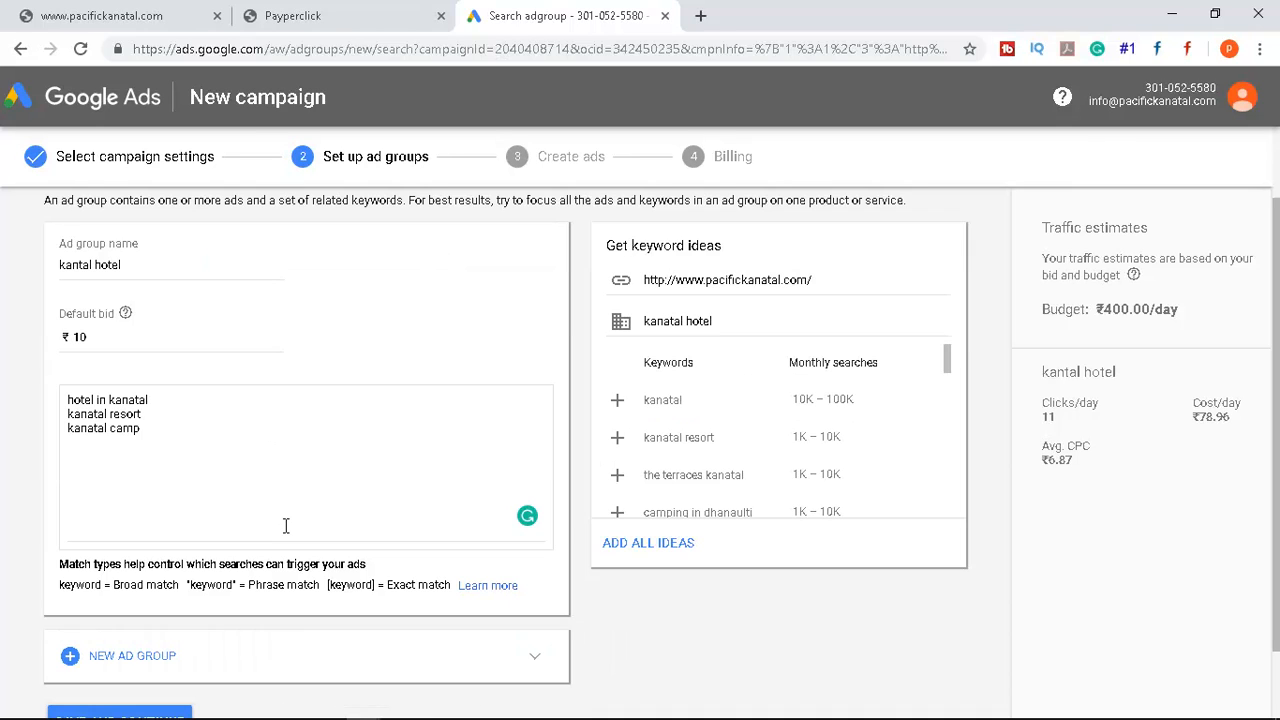
# Change the "kanatal resort" keyword to "+kanatal +resort" by prefixing both words with a plus sign
pyautogui.click(68, 413)
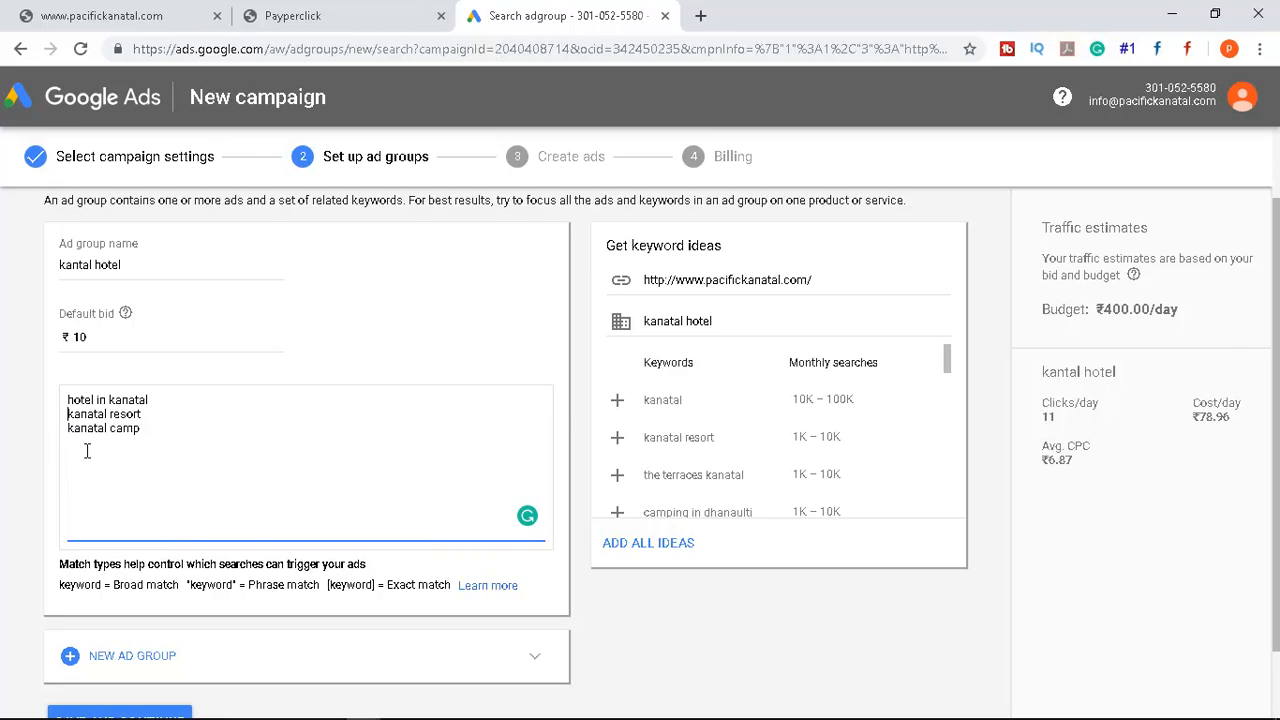
pyautogui.write('+')
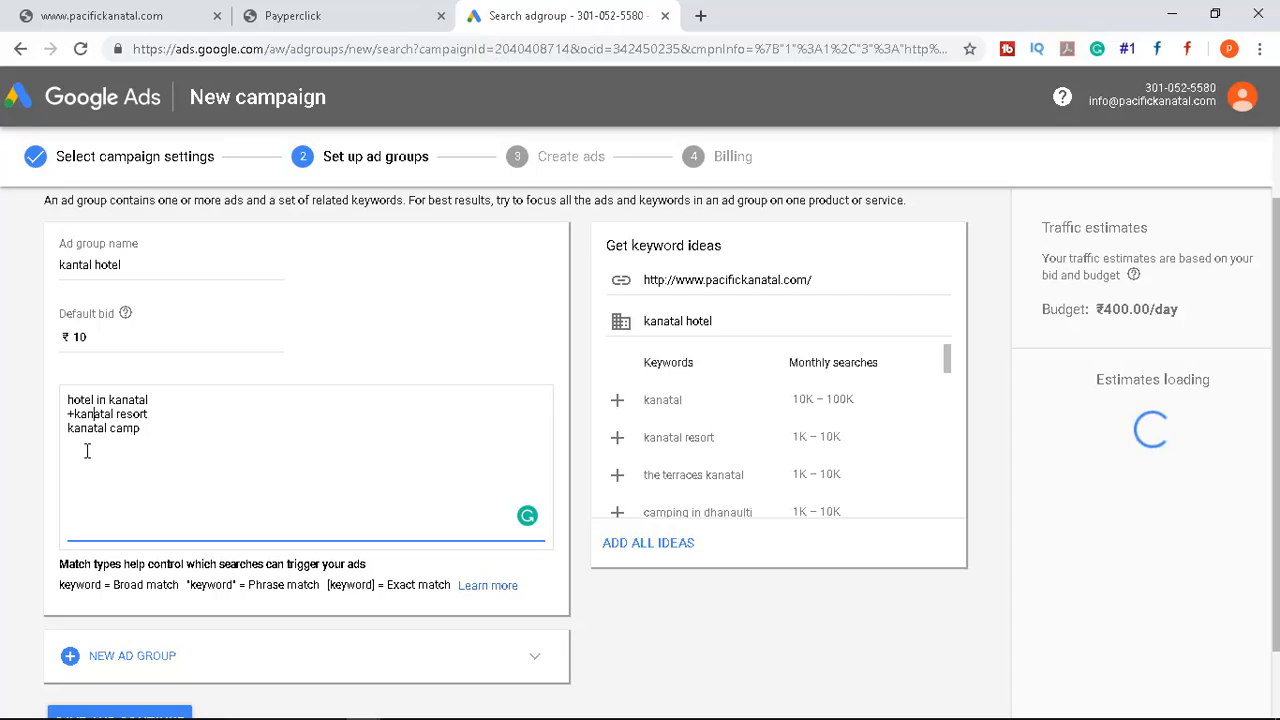
pyautogui.press('Right')
pyautogui.press('Right')
pyautogui.press('Right')
pyautogui.press('Right')
pyautogui.press('Right')
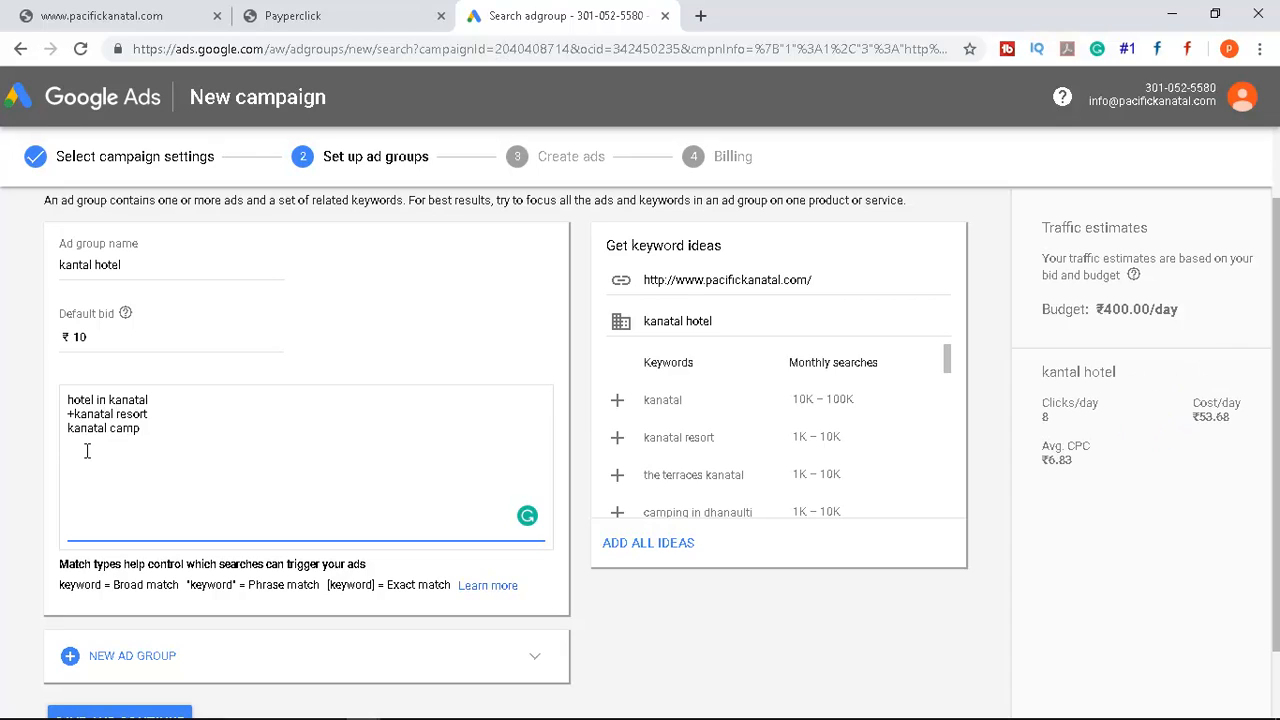
pyautogui.write('+')
# Review the ad group's traffic estimates for clicks per day, cost per day and average CPC
pyautogui.doubleClick(1044, 416)
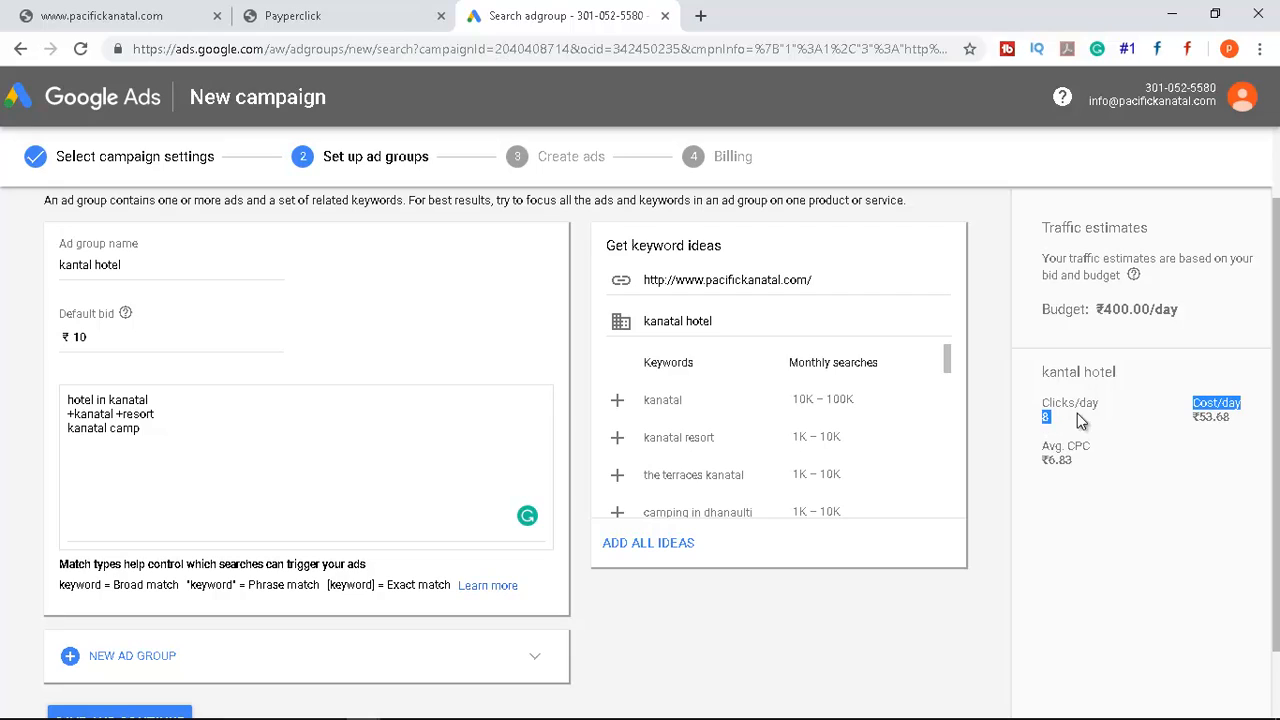
pyautogui.click(1204, 424)
pyautogui.moveTo(1047, 459); pyautogui.dragTo(1058, 458)
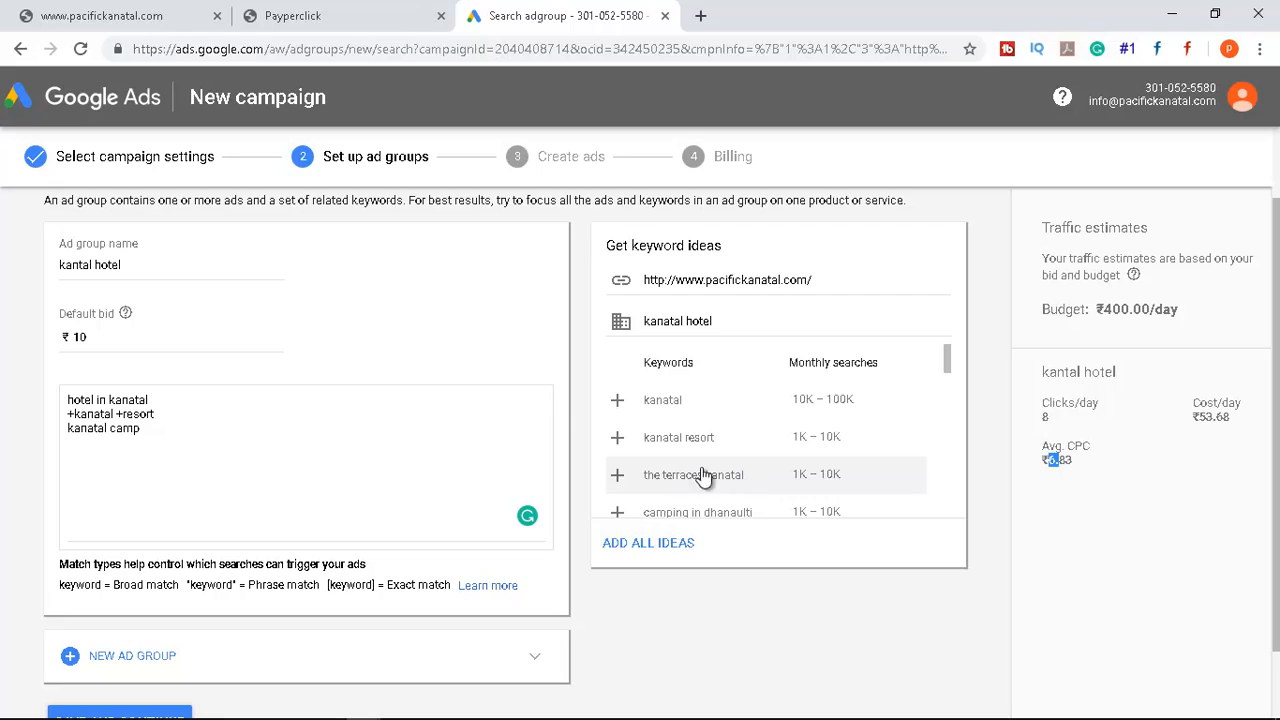
# Add the suggested keywords "the terraces kanatal" and "club mahindra kanatal" to the ad group's keyword list
pyautogui.click(618, 476)
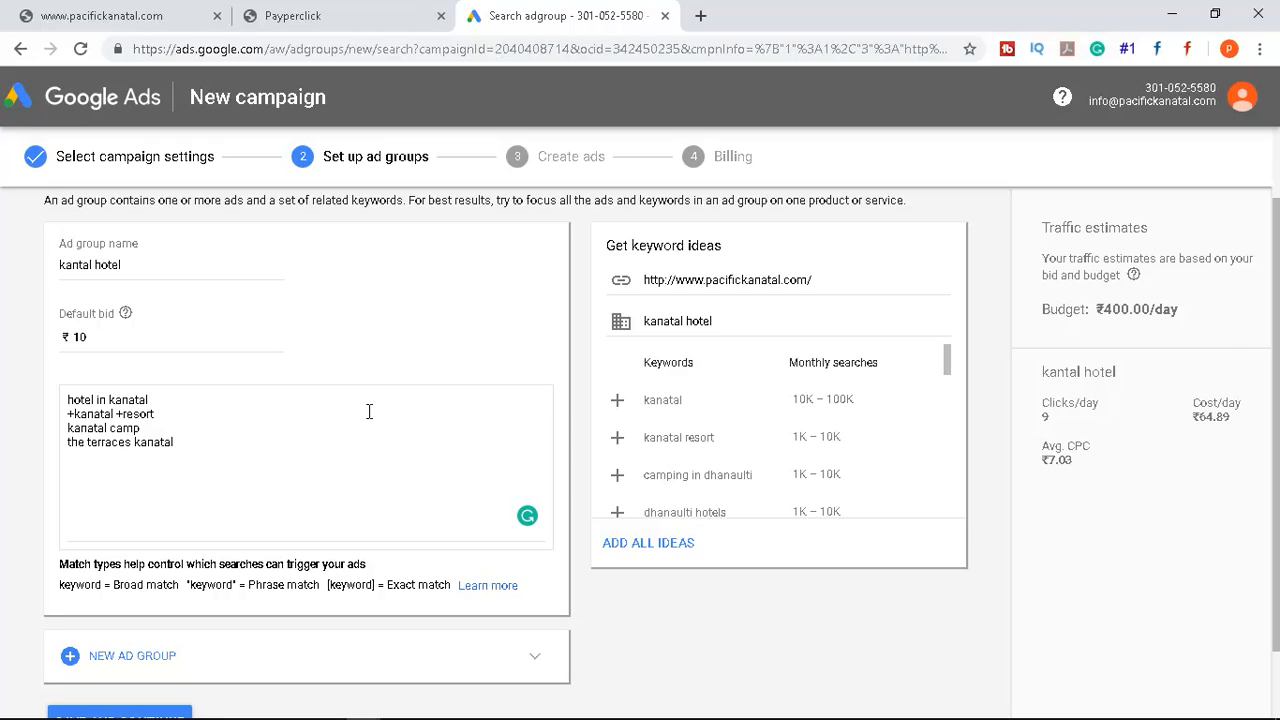
pyautogui.click(135, 451)
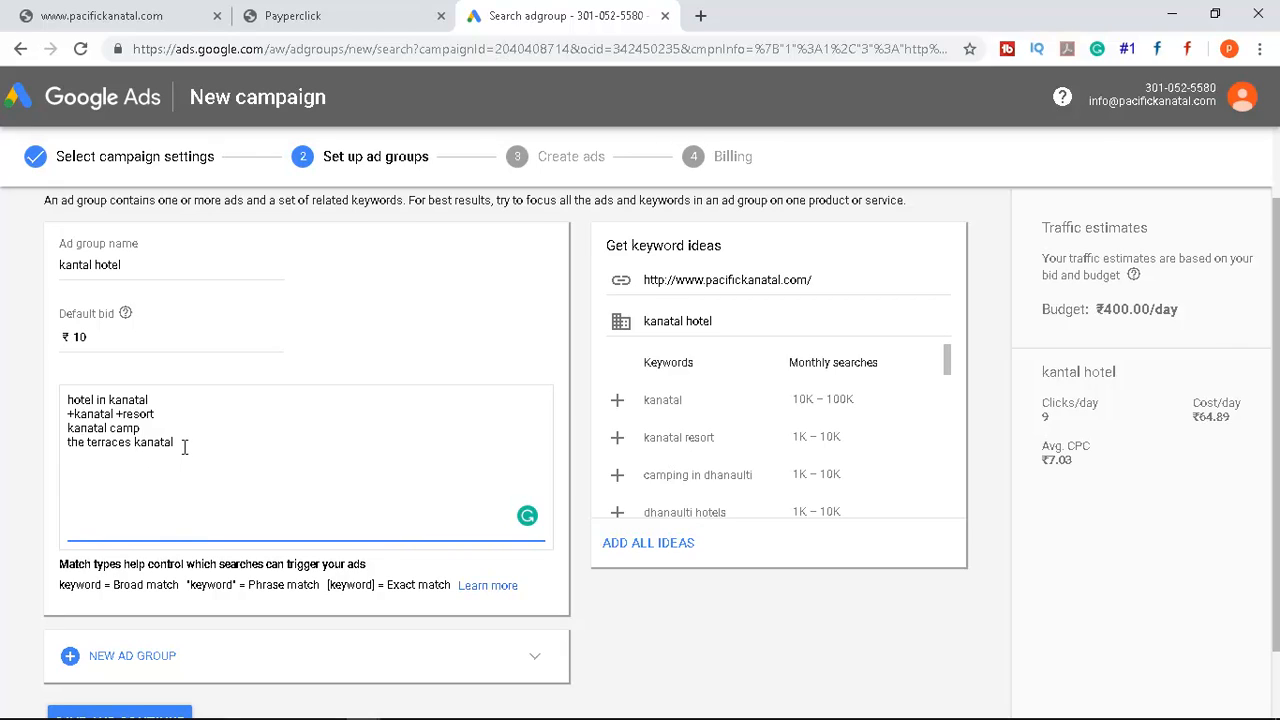
pyautogui.scroll(-1, 717, 453)
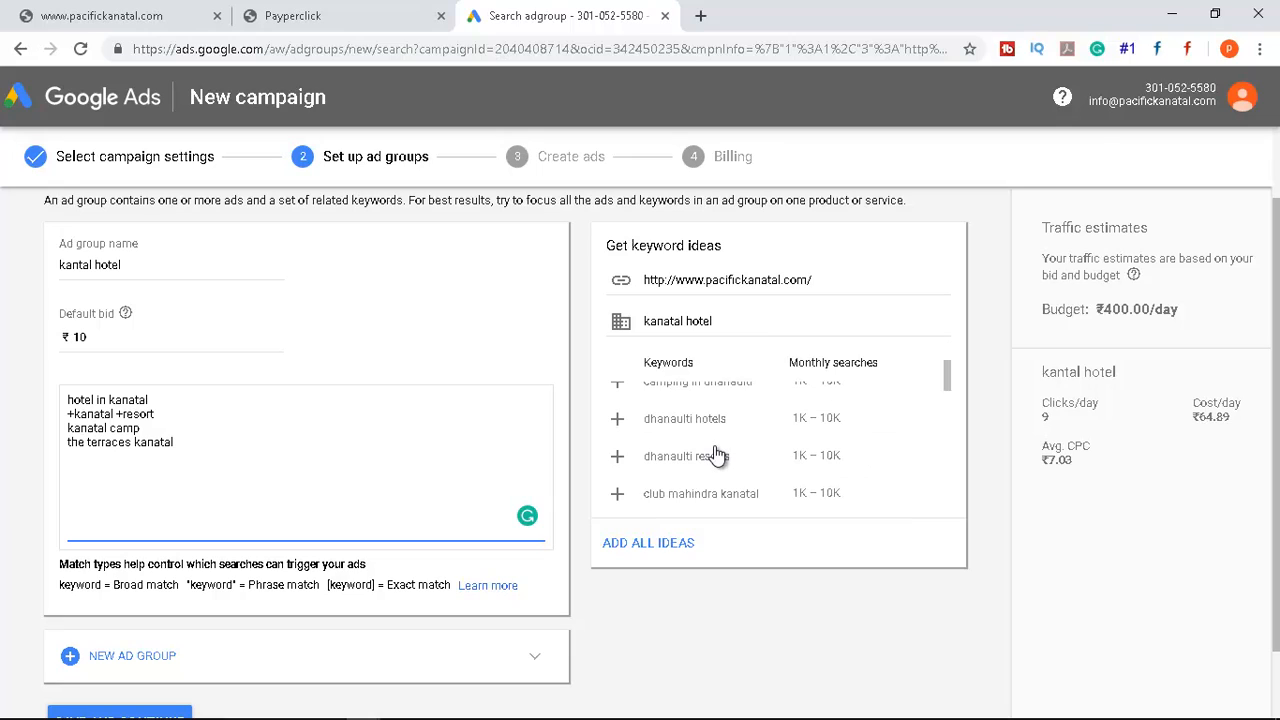
pyautogui.click(617, 495)
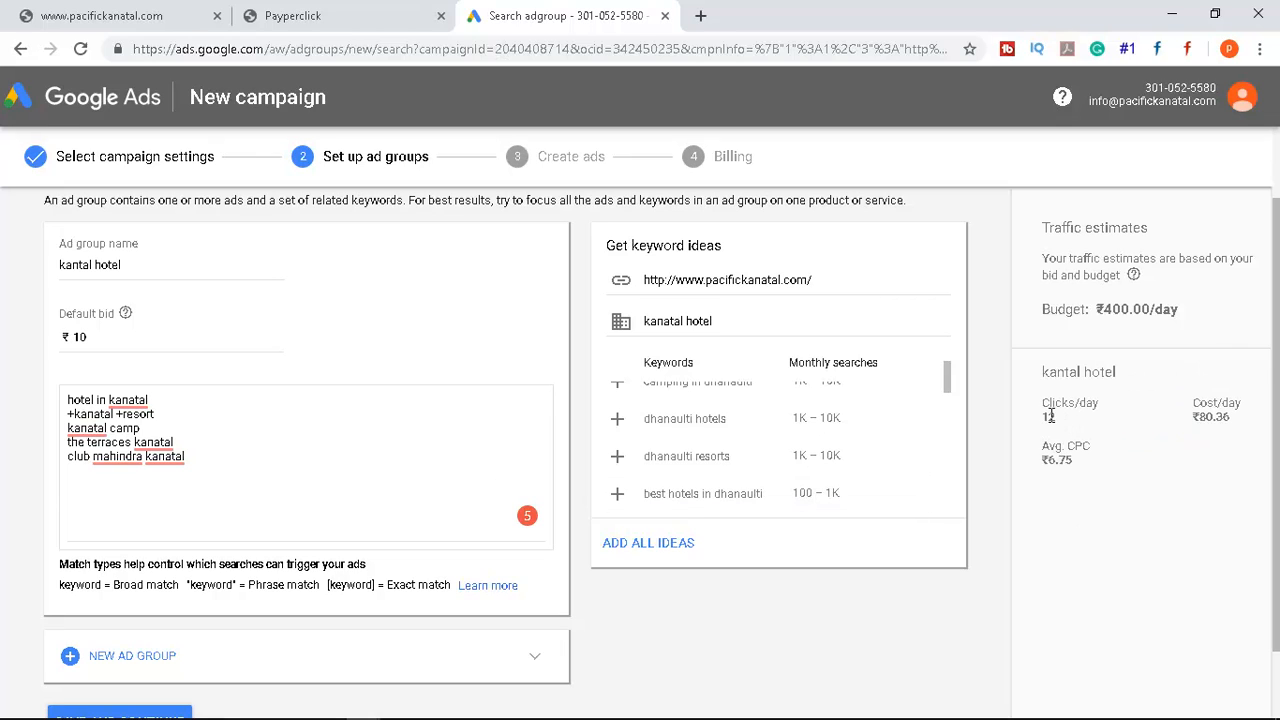
# Check the estimated daily cost and add the suggested keyword "the hermitage kanatal" to the keyword list
pyautogui.moveTo(1199, 418); pyautogui.dragTo(1238, 424)
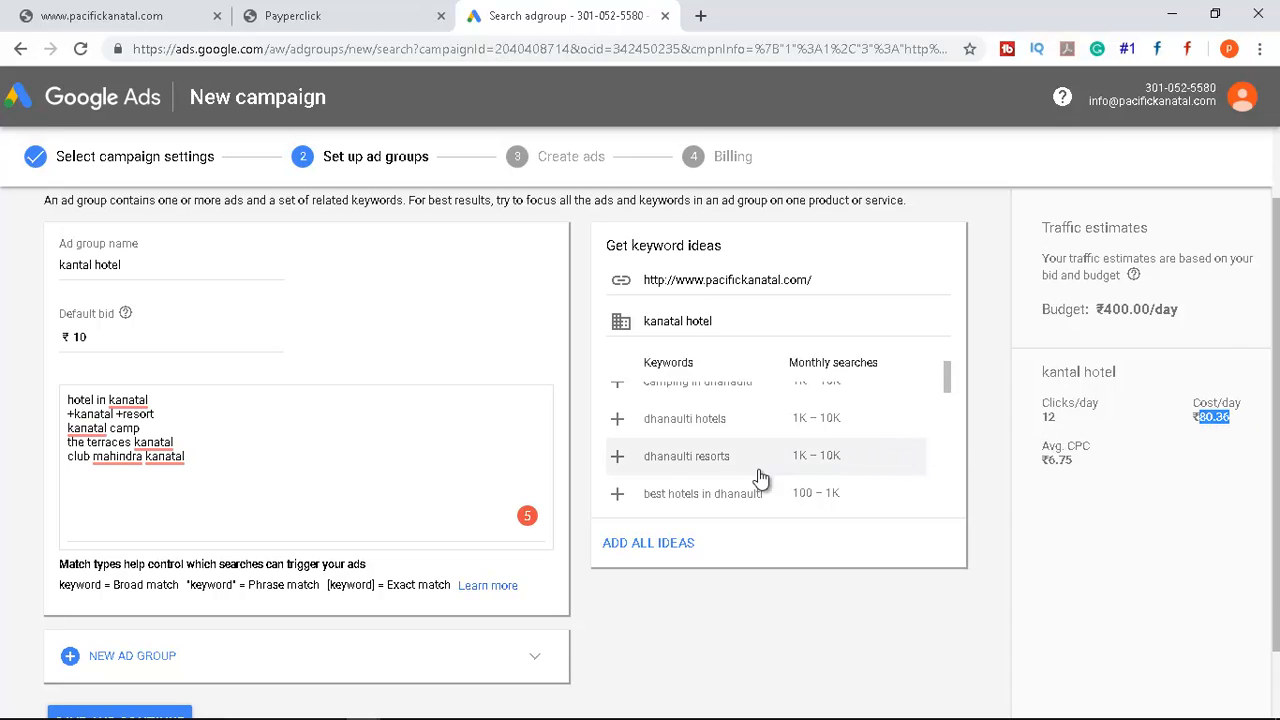
pyautogui.scroll(-3, 752, 455)
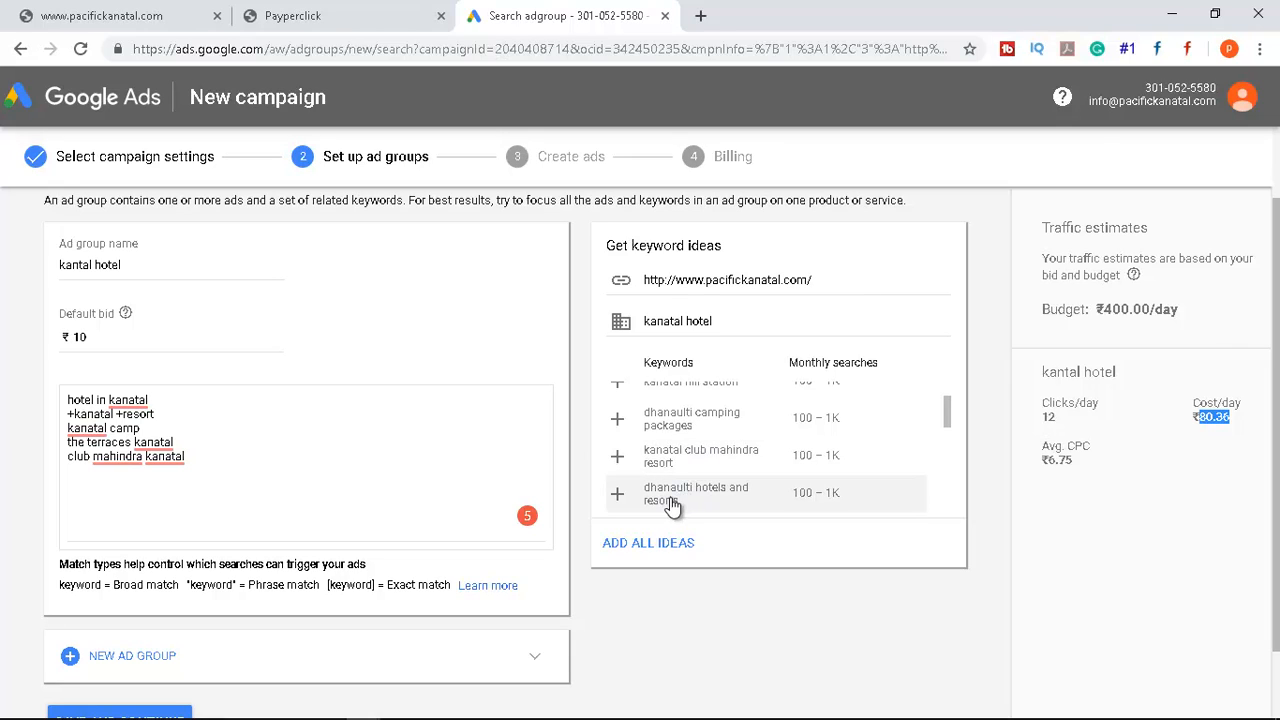
pyautogui.scroll(-1, 755, 458)
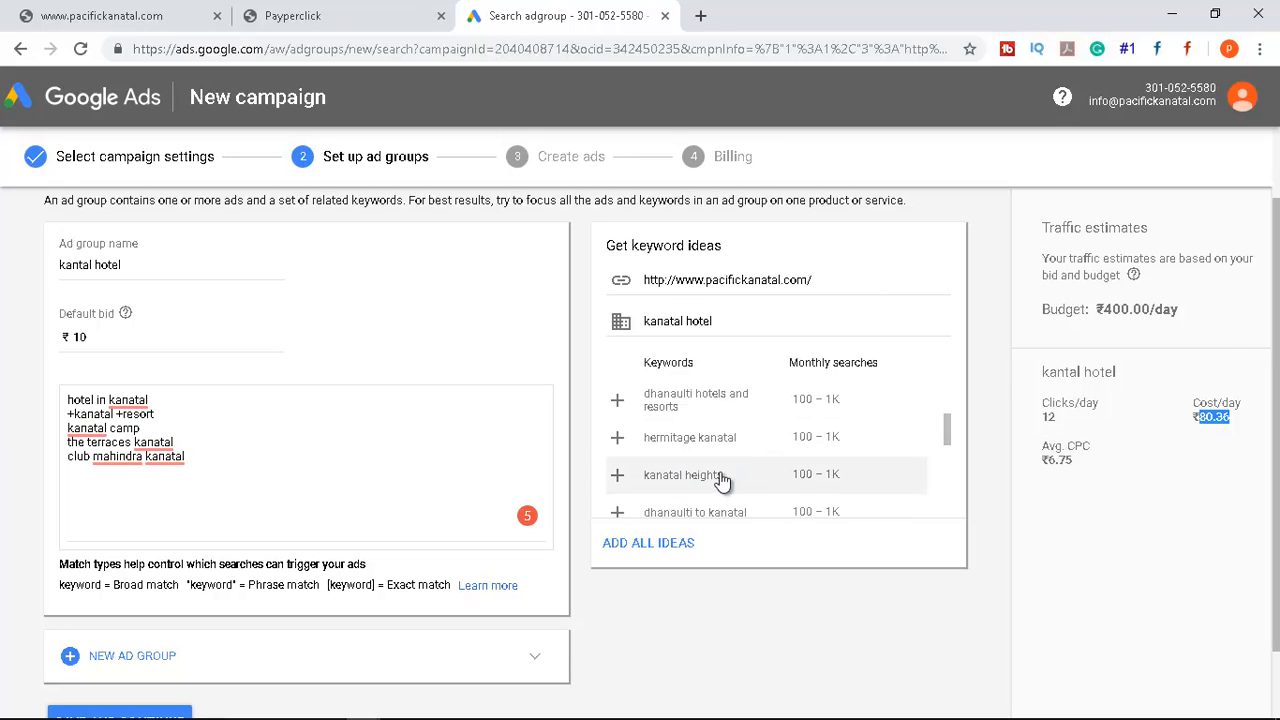
pyautogui.scroll(-1, 710, 482)
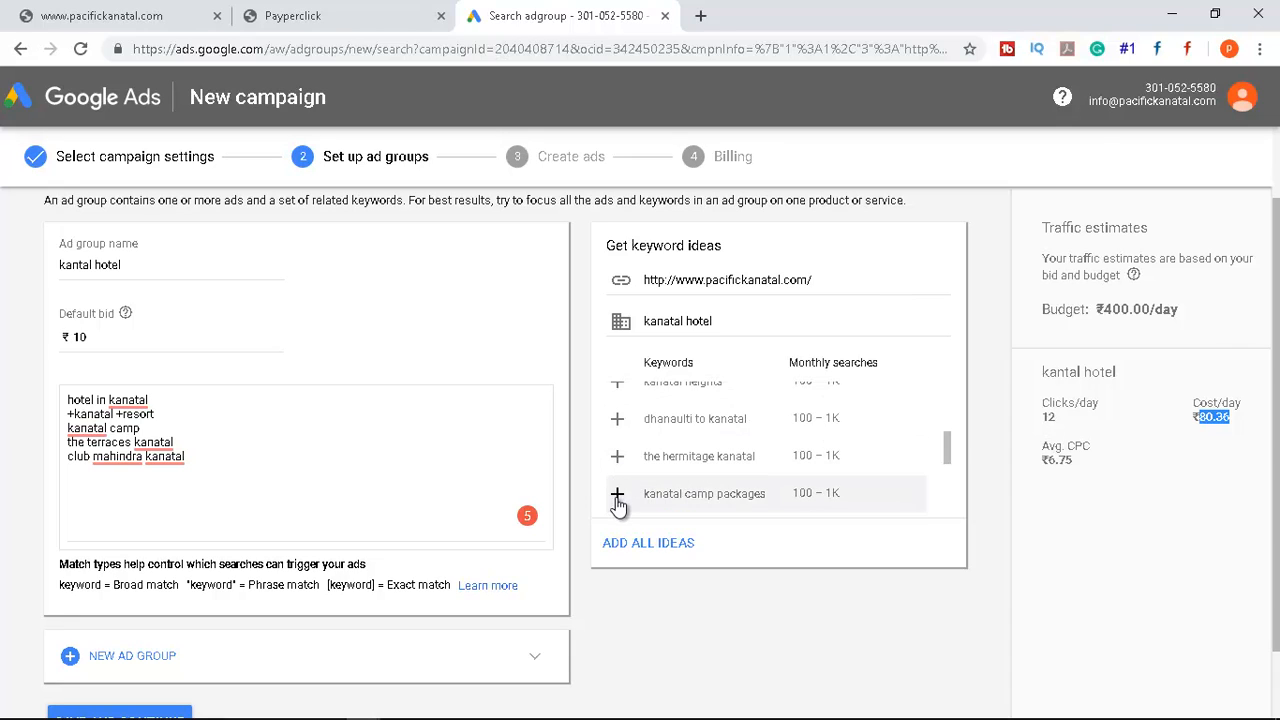
pyautogui.click(617, 459)
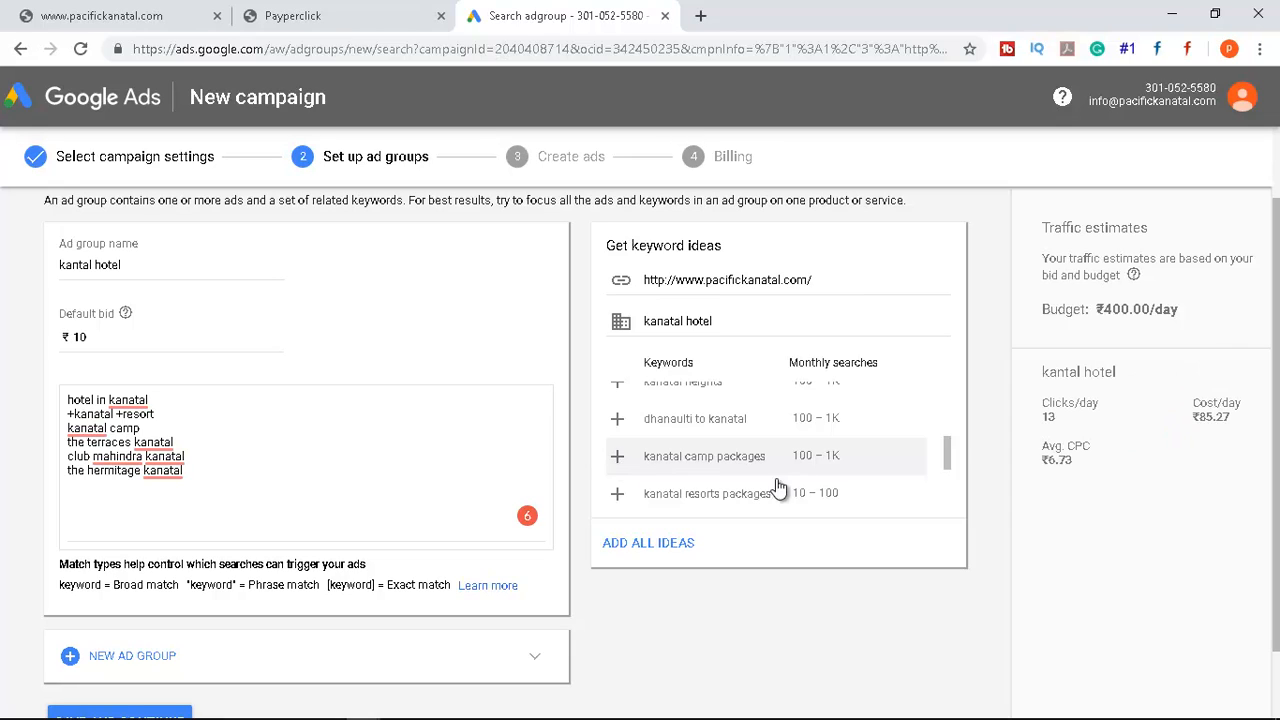
# Add the suggested keyword "kanatal resorts packages" to the ad group's keyword list and check the remaining ideas
pyautogui.click(617, 495)
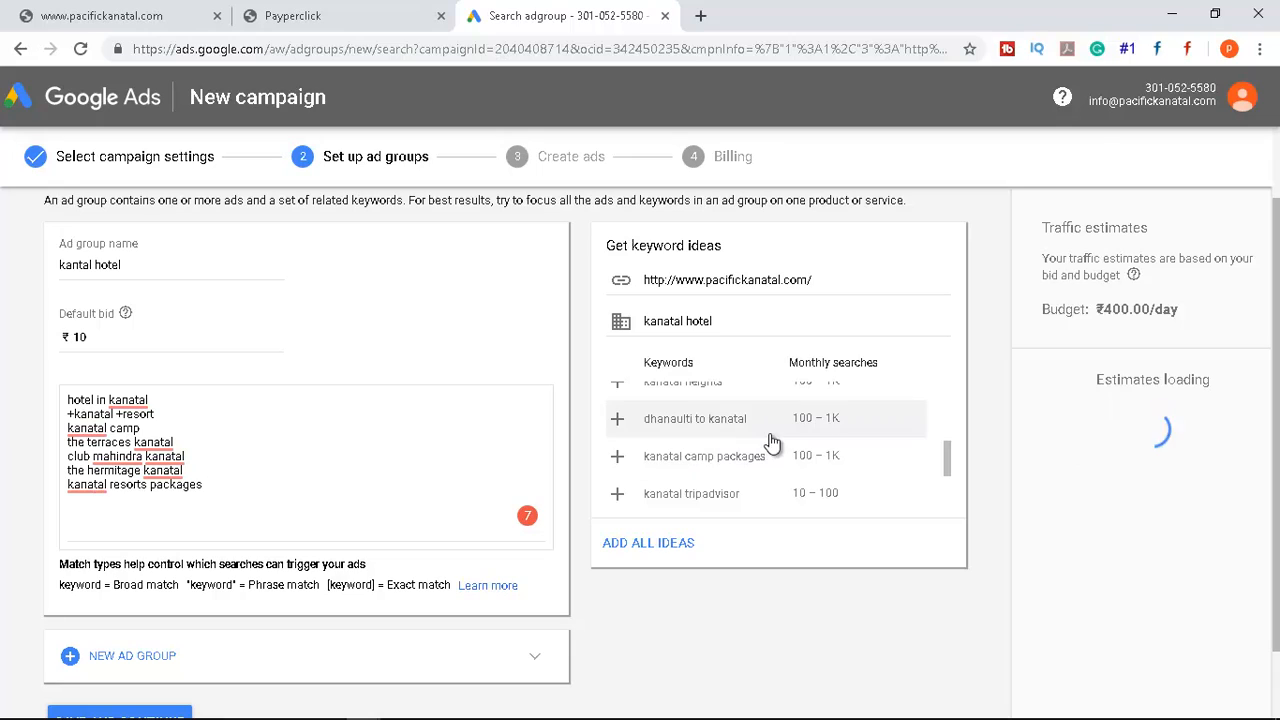
pyautogui.scroll(-1, 772, 442)
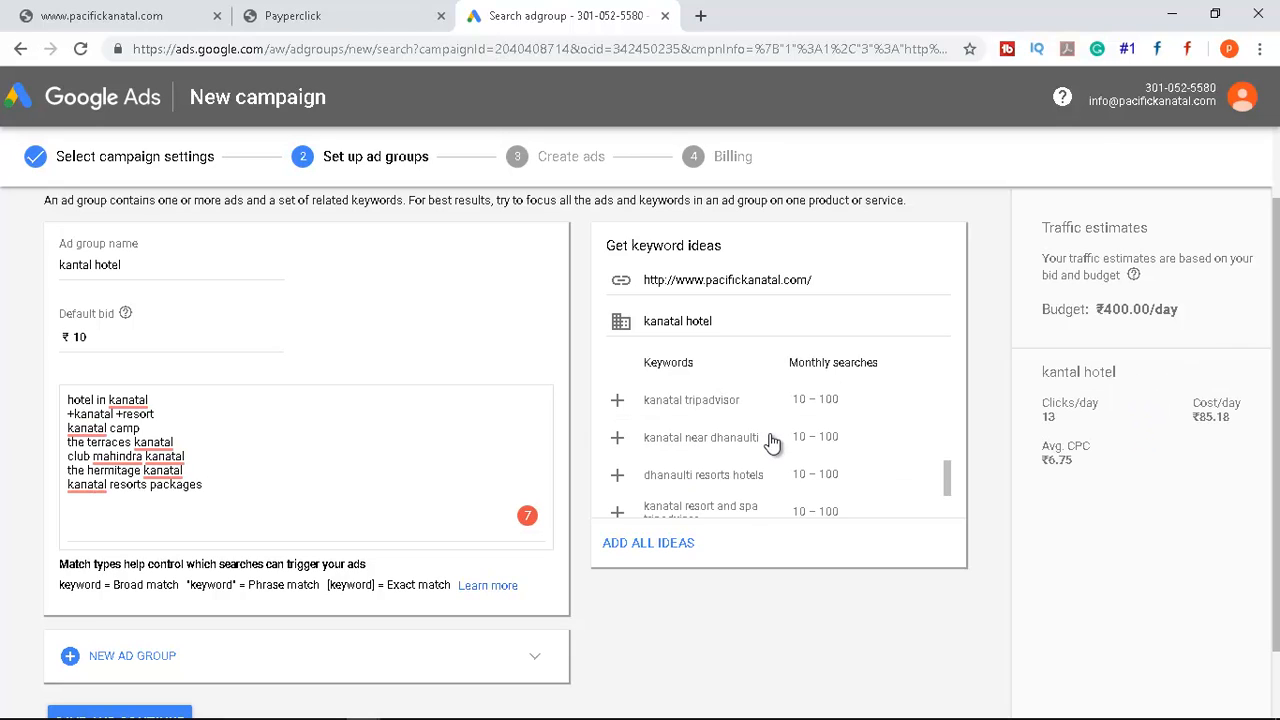
pyautogui.scroll(-1, 772, 442)
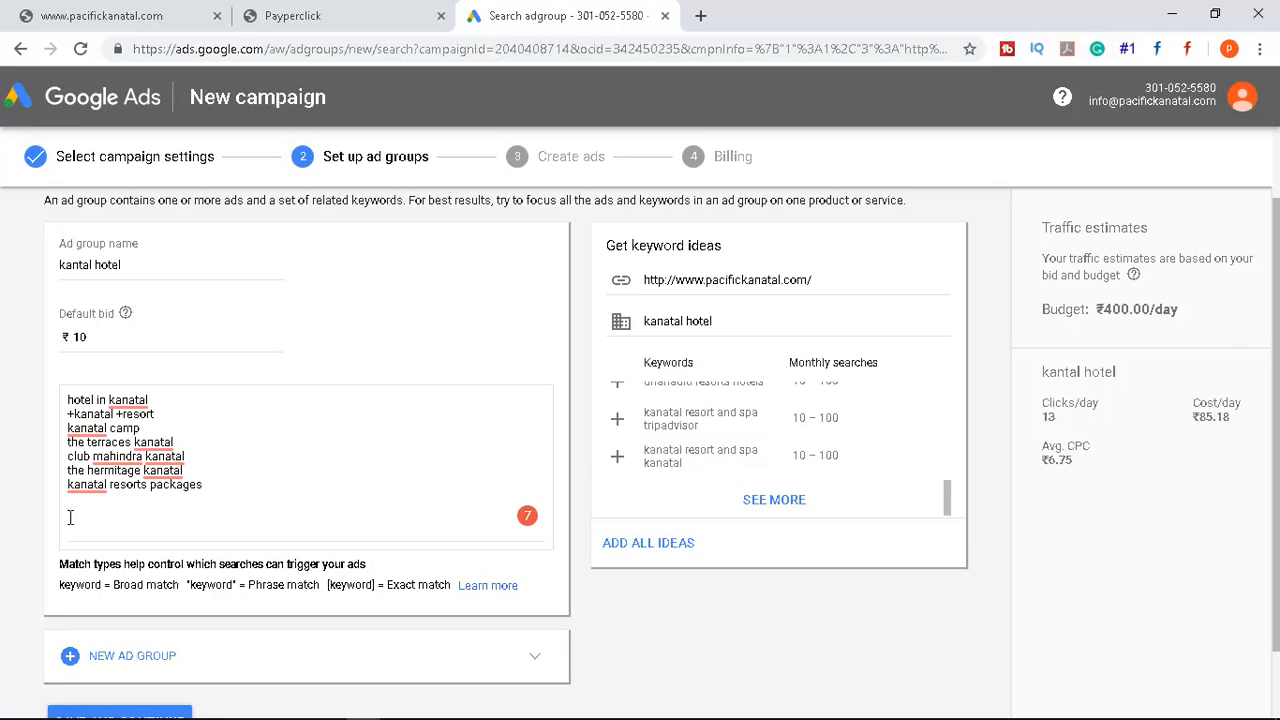
# Check the estimated cost per day and average CPC, and save the ad group to continue to ad creation
pyautogui.click(216, 491)
pyautogui.moveTo(1198, 418); pyautogui.dragTo(1230, 420)
pyautogui.moveTo(1043, 459); pyautogui.dragTo(1073, 460)
pyautogui.click(397, 413)
pyautogui.scroll(-1, 269, 400)
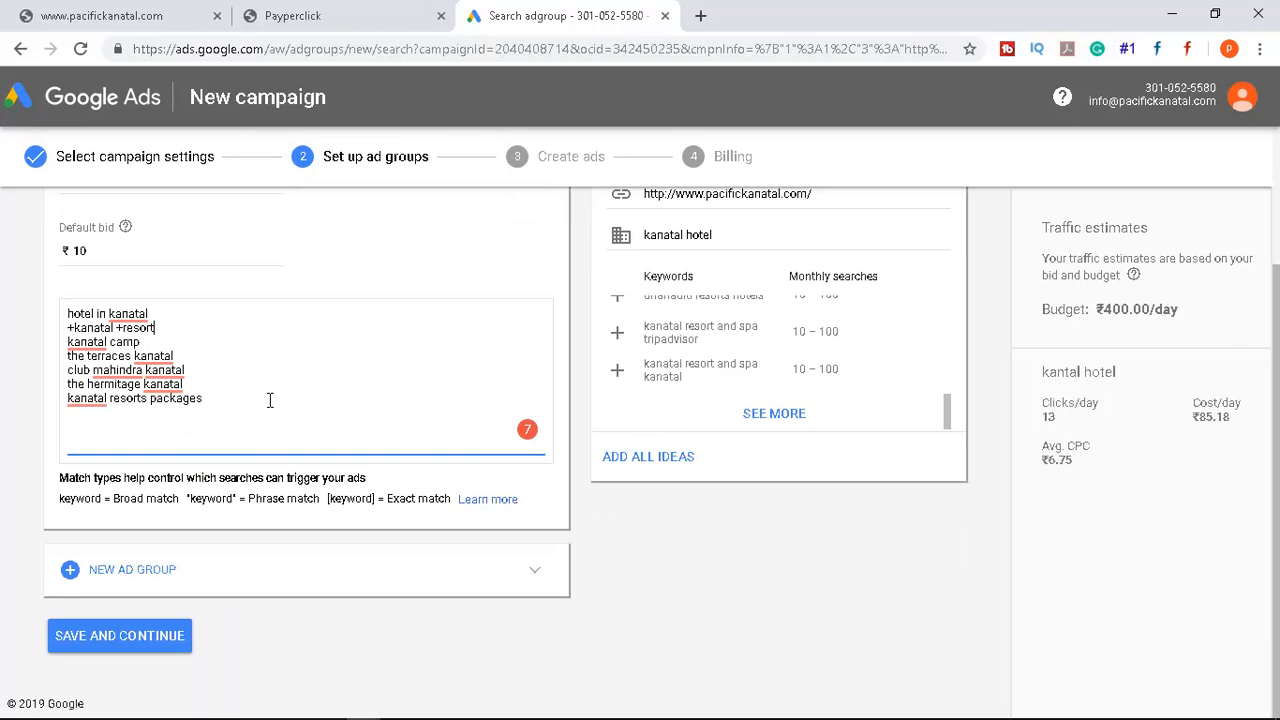
pyautogui.click(124, 643)
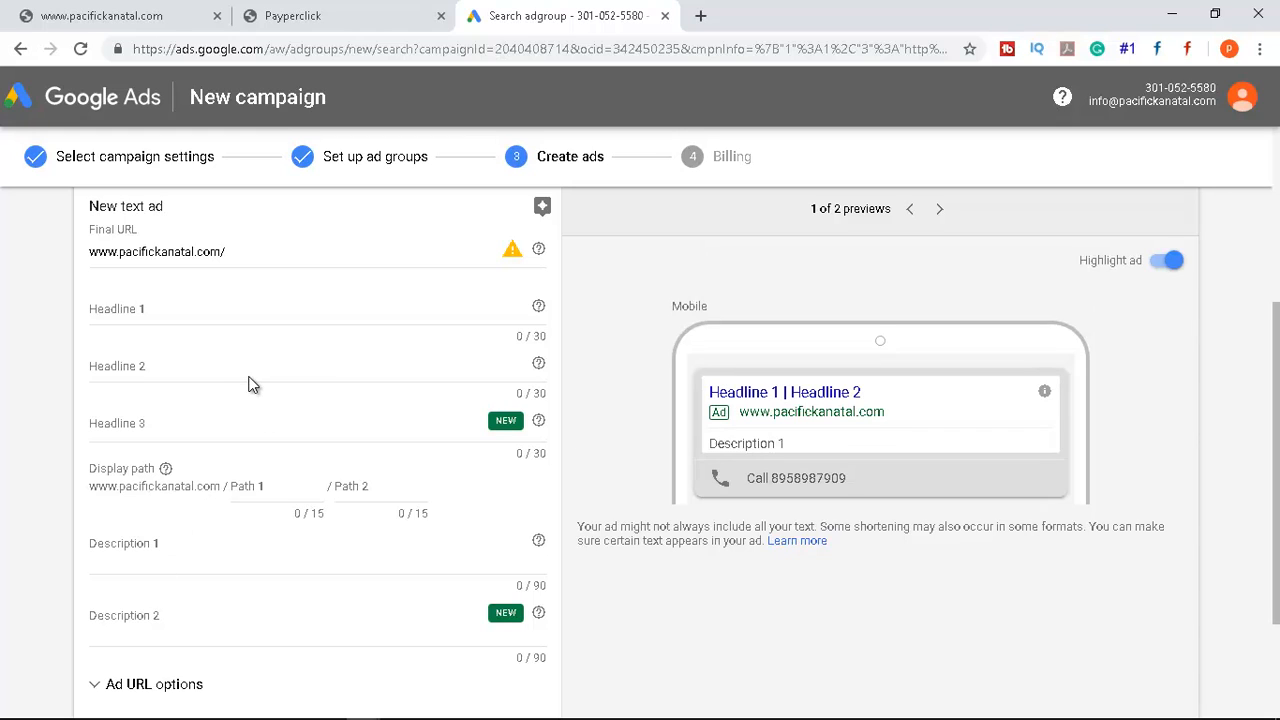
# Check the hotel's name on its website and set Headline 1 of the new text ad to "The Pacific Kanatal"
pyautogui.scroll(1, 251, 386)
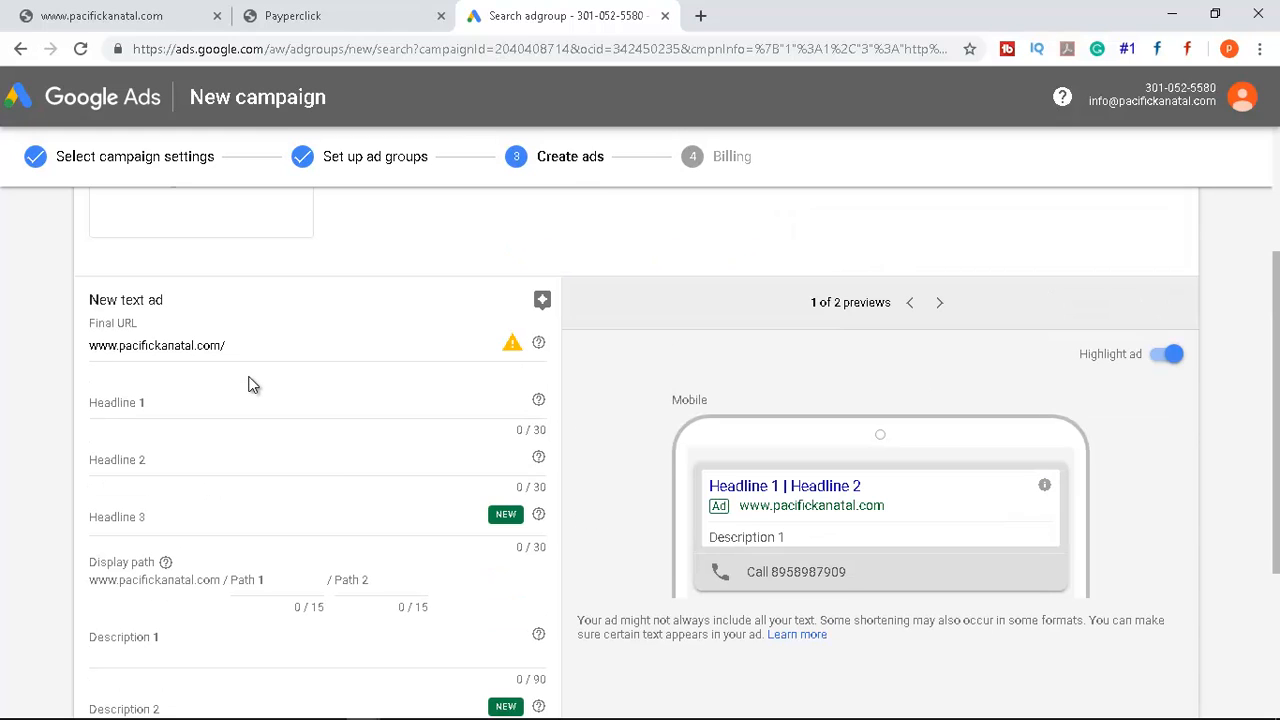
pyautogui.click(82, 12)
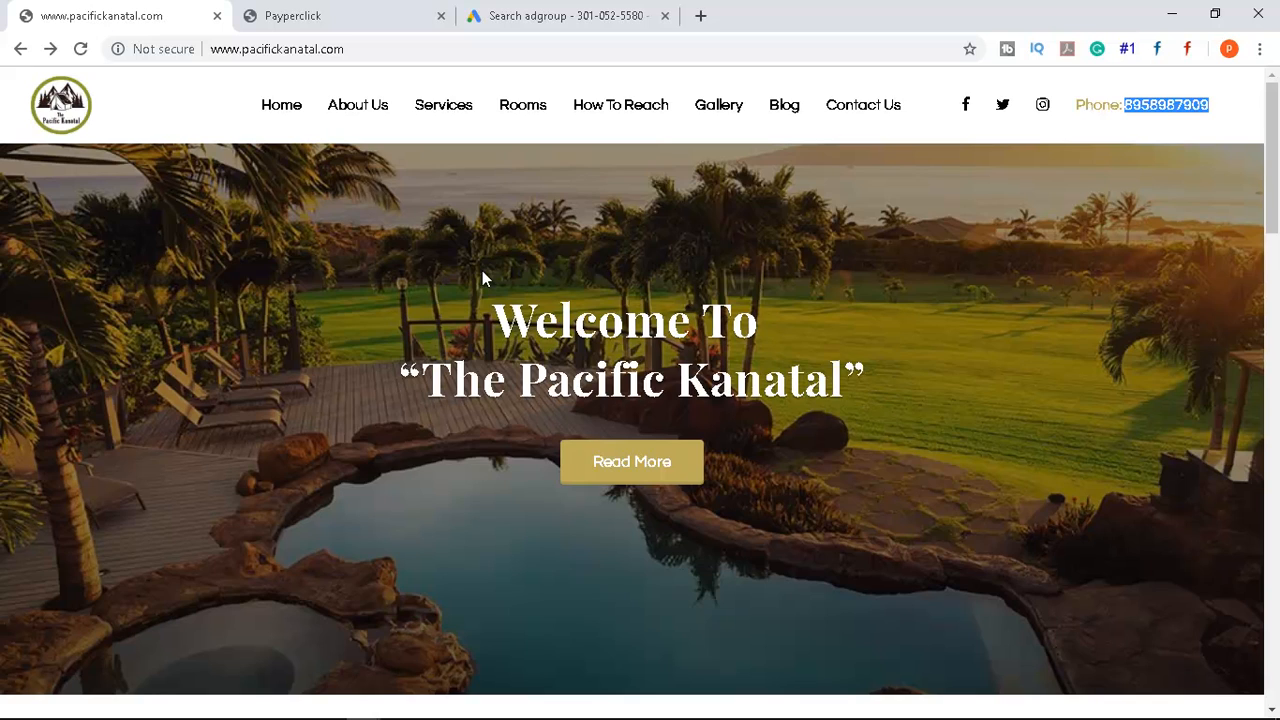
pyautogui.click(530, 14)
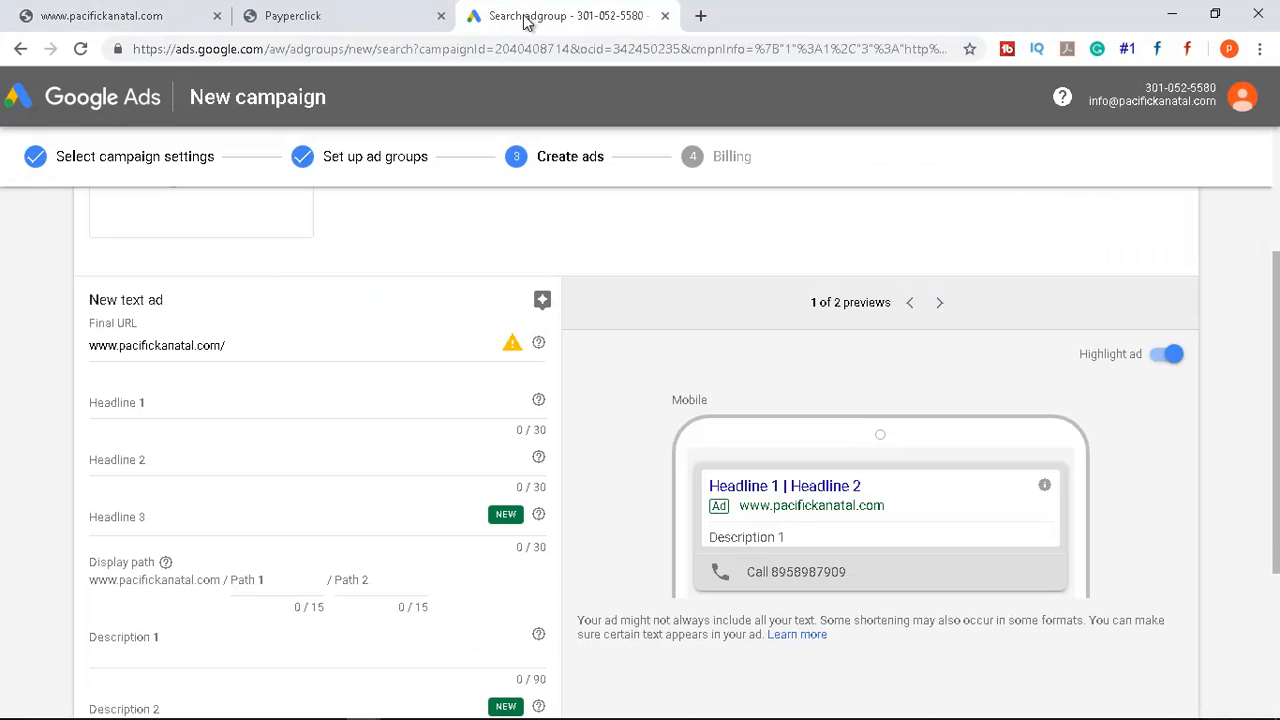
pyautogui.click(155, 402)
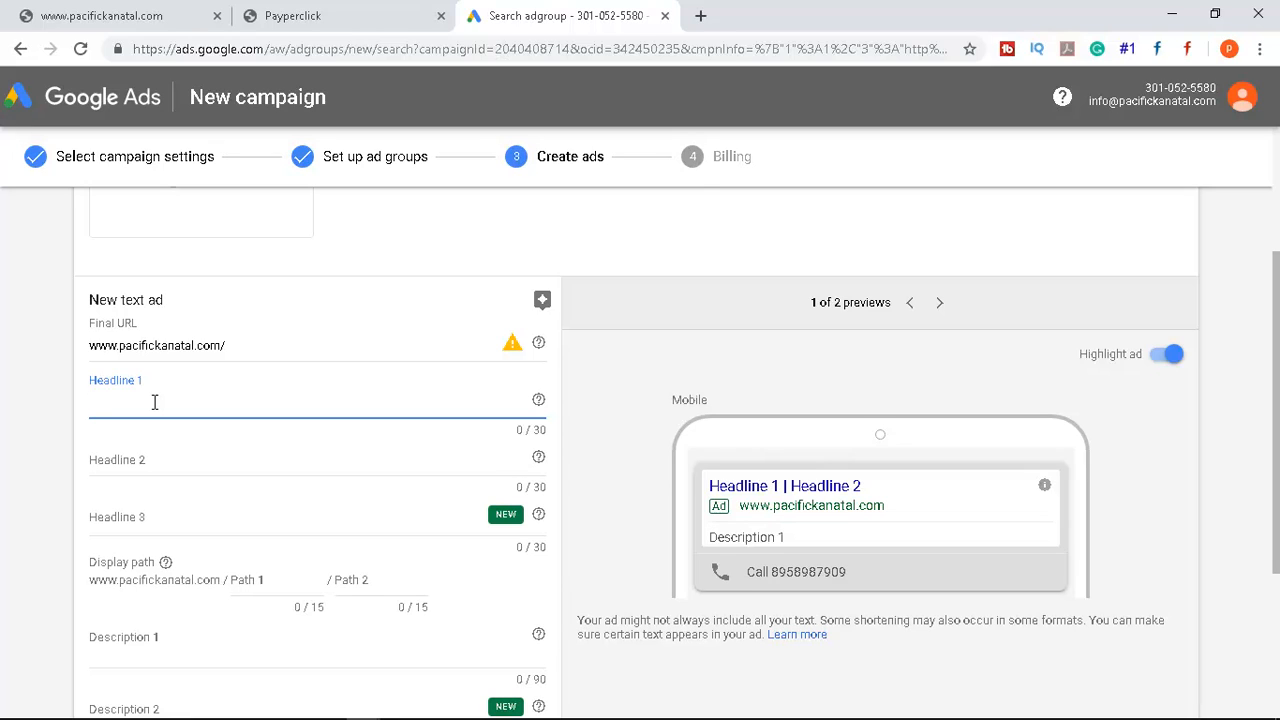
pyautogui.write('Teh')
pyautogui.press('BackSpace')
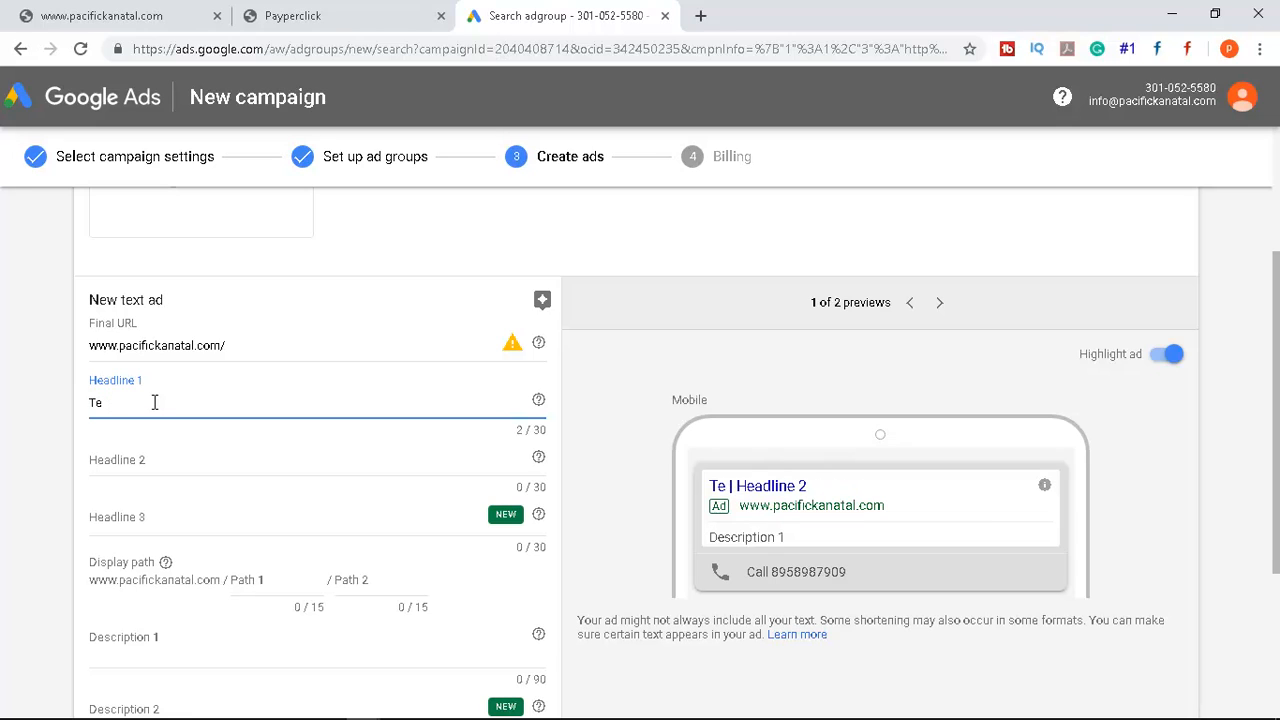
pyautogui.press('BackSpace')
pyautogui.write('he Pa')
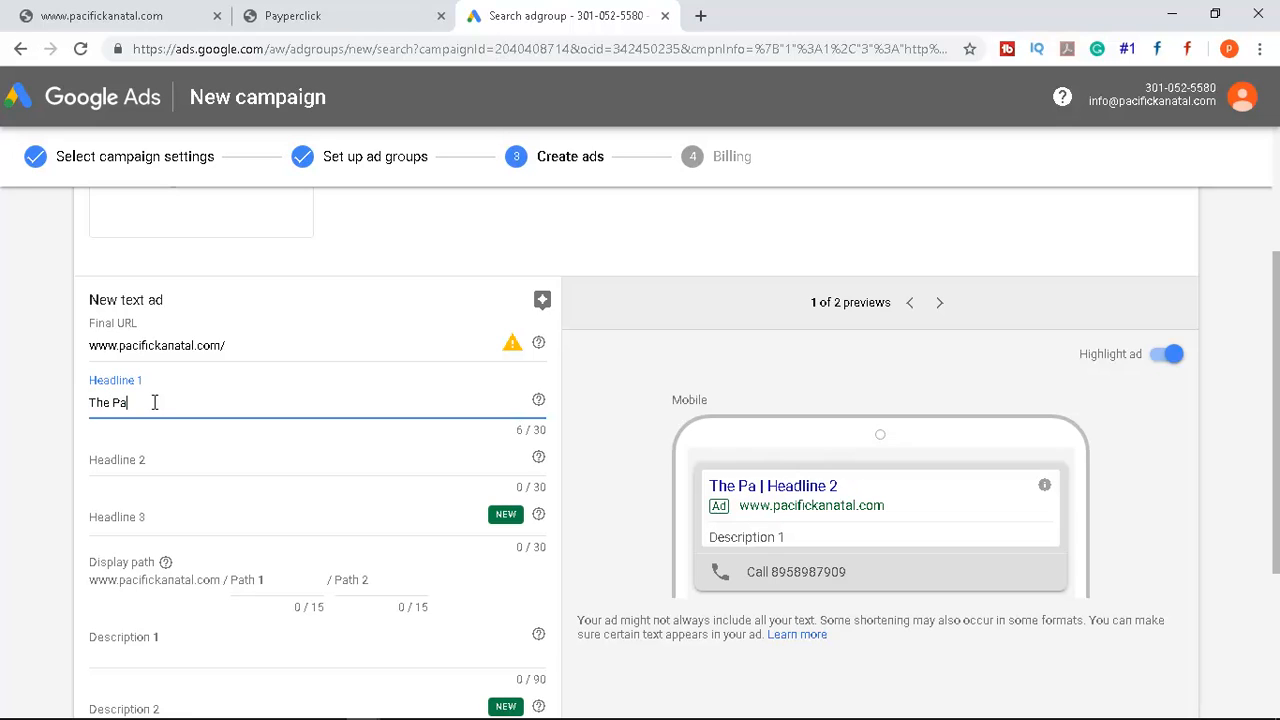
pyautogui.write('cific Kanatal')
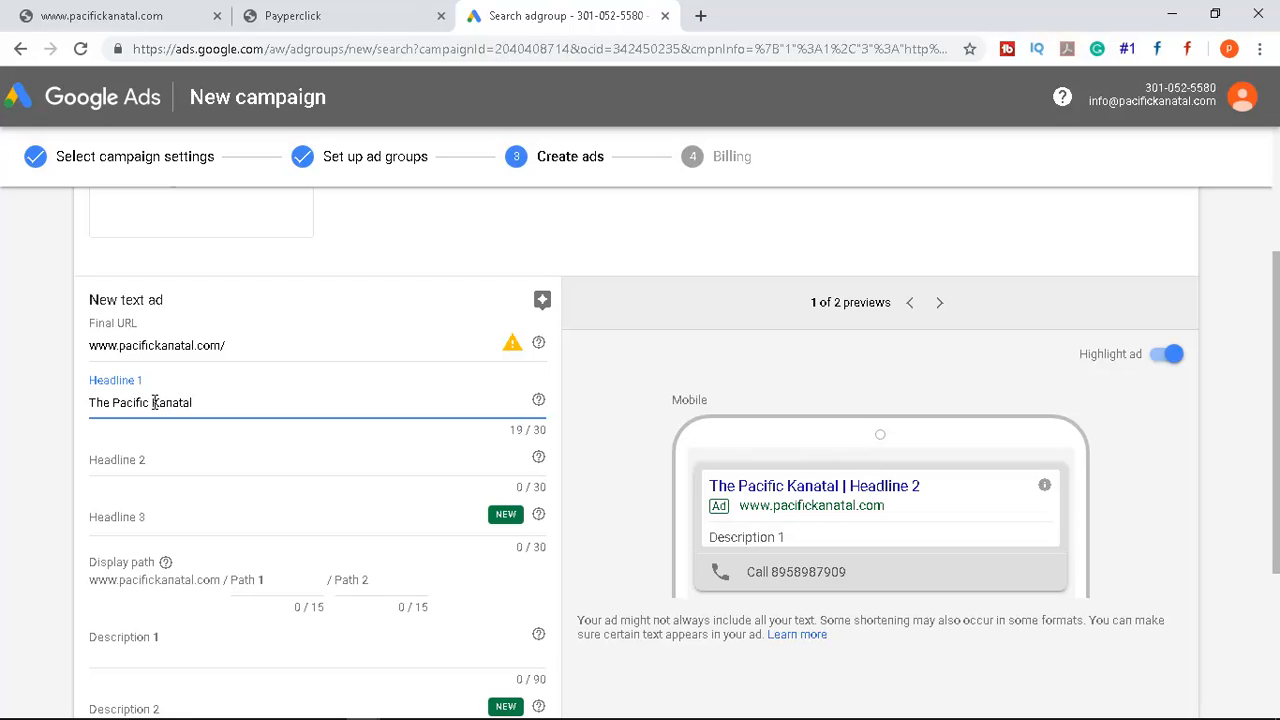
pyautogui.press('Tab')
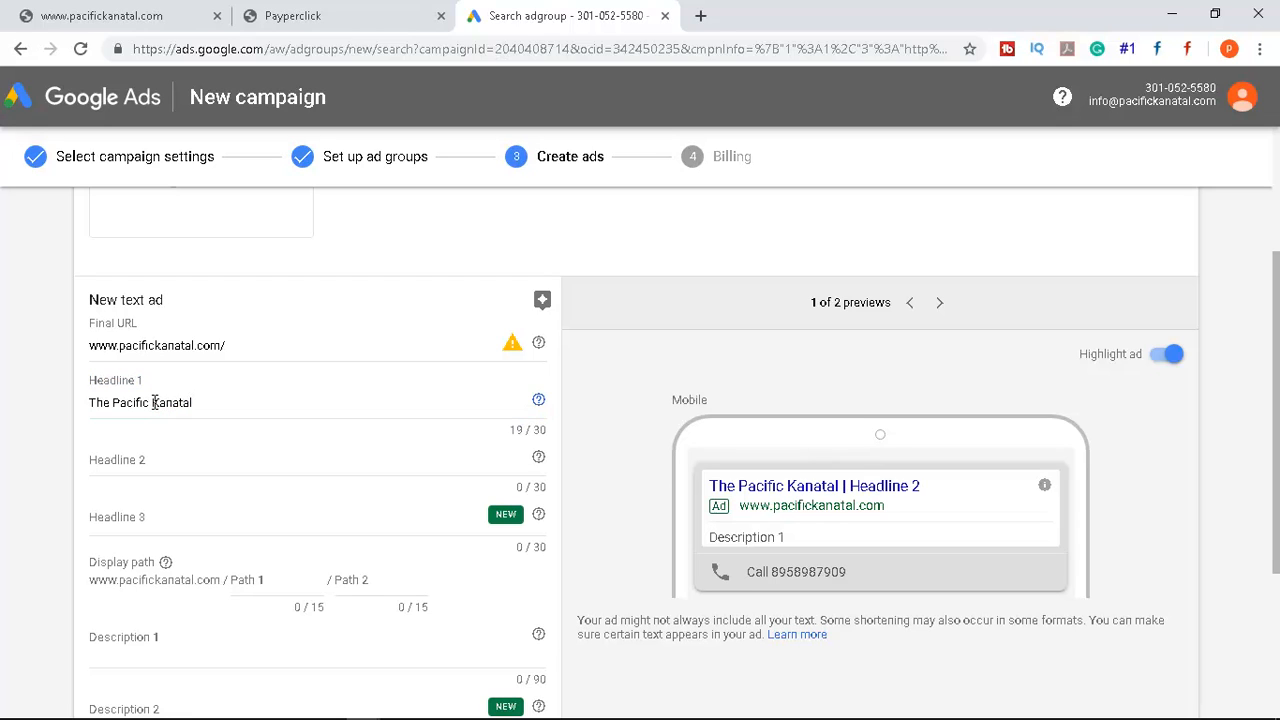
# Set Headline 2 of the text ad to "Best Resort In Kanatal"
pyautogui.press('Tab')
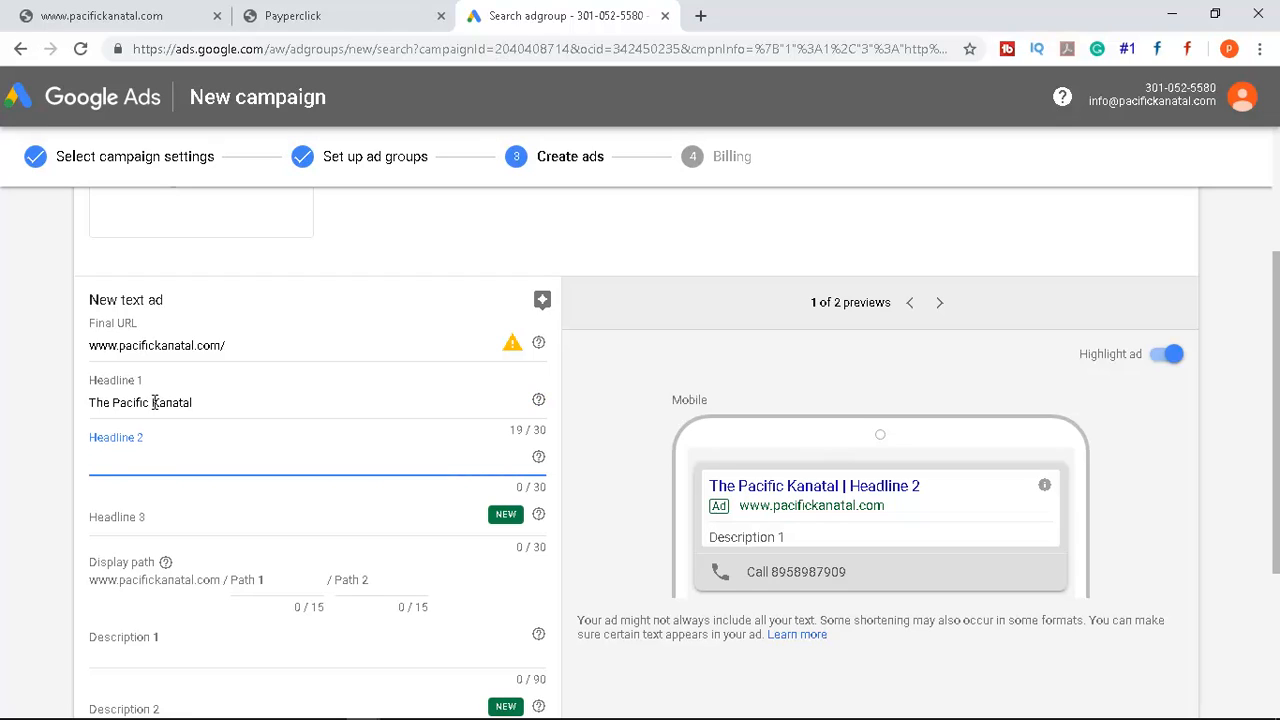
pyautogui.write('Best Resort')
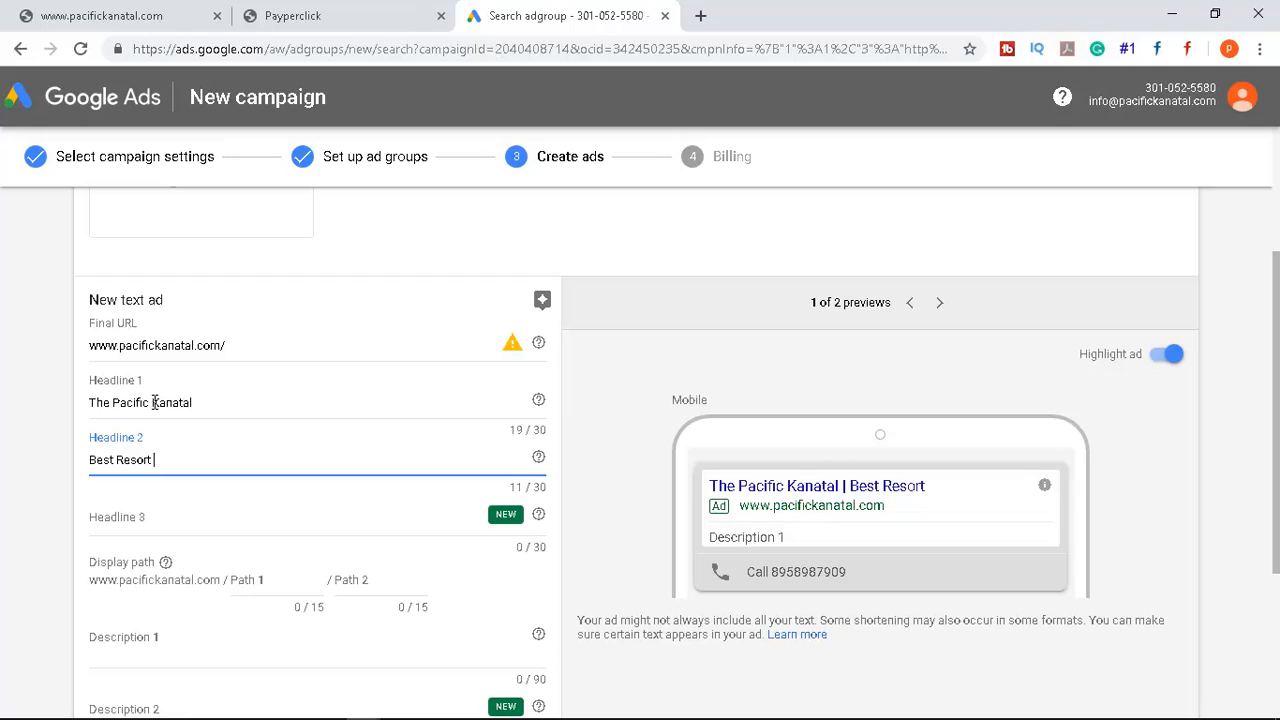
pyautogui.write(' In Kanatal')
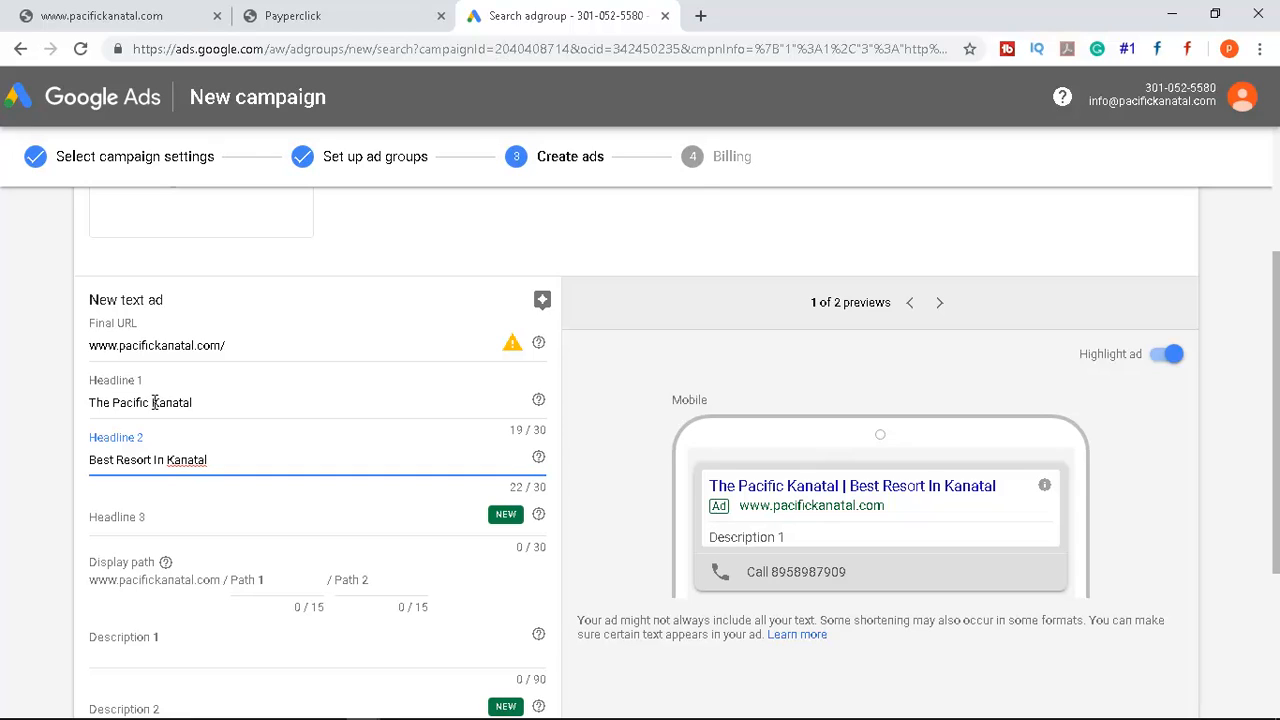
pyautogui.press('Tab')
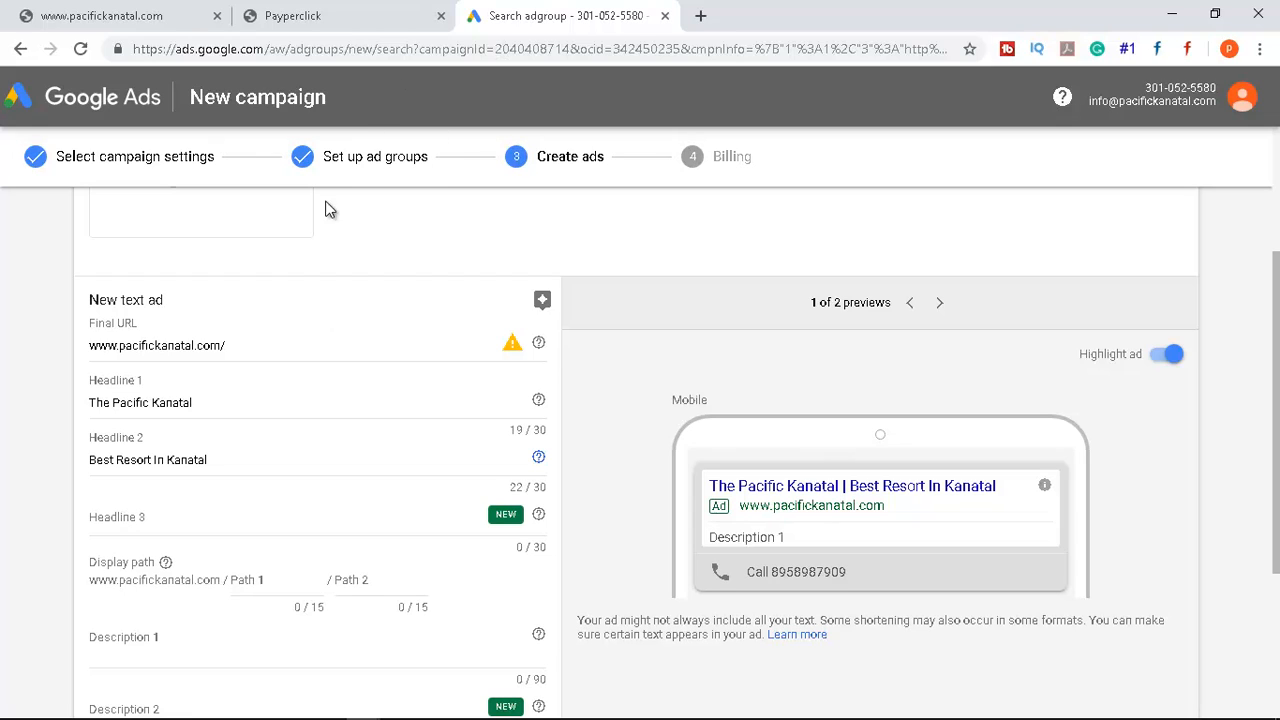
# Set Headline 3 of the text ad to "Get Awesome Packages"
pyautogui.click(126, 524)
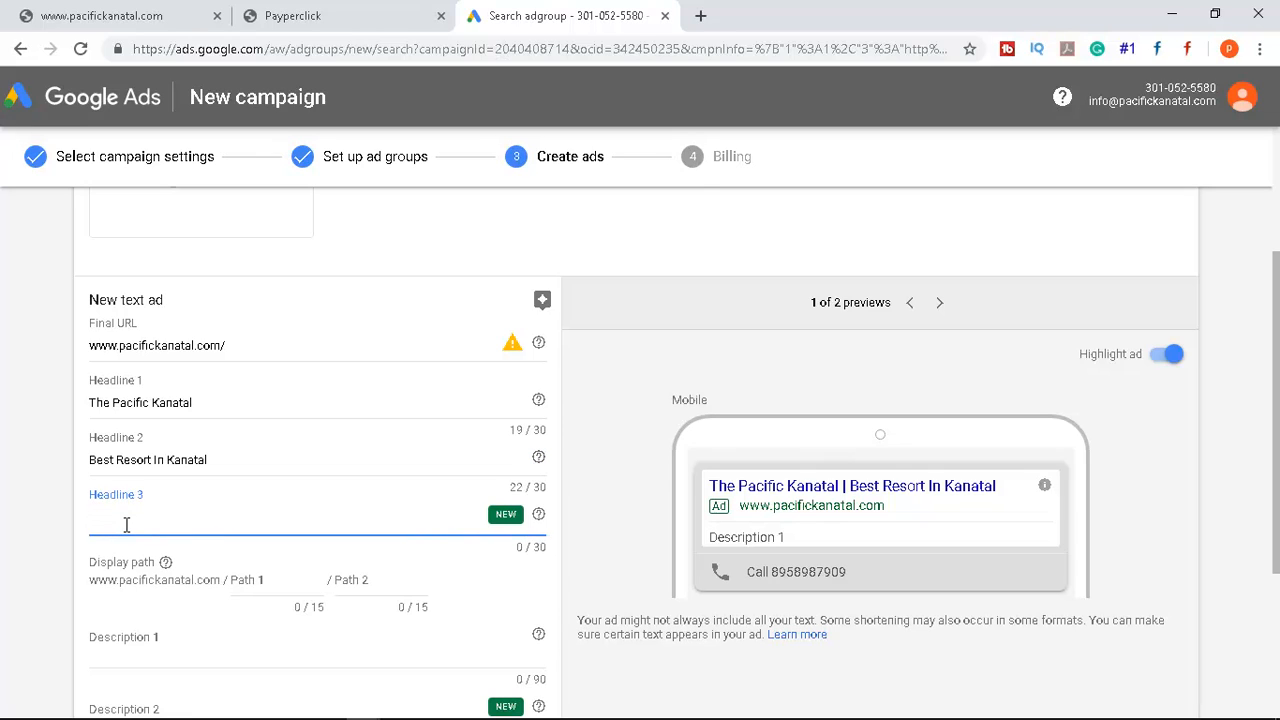
pyautogui.write('Get')
pyautogui.write(' Be')
pyautogui.press('BackSpace')
pyautogui.press('BackSpace')
pyautogui.press('BackSpace')
pyautogui.write('Awes')
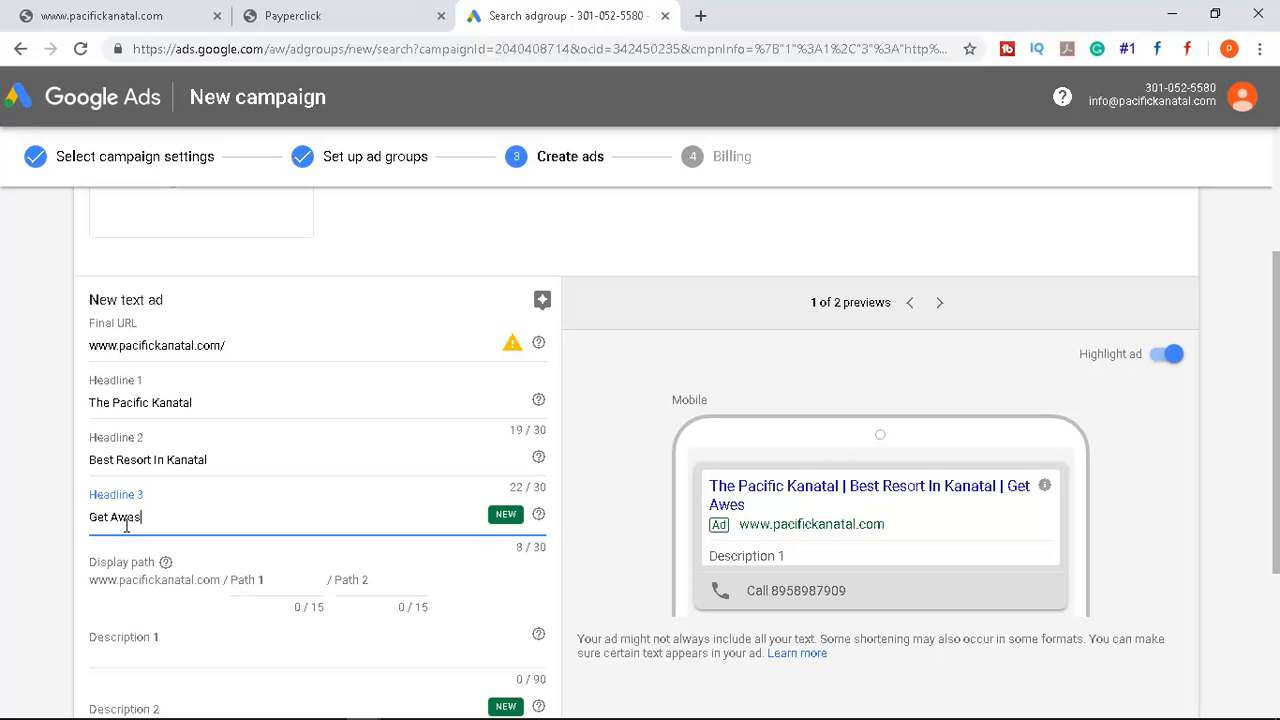
pyautogui.press('BackSpace')
pyautogui.press('BackSpace')
pyautogui.write('esome Packa')
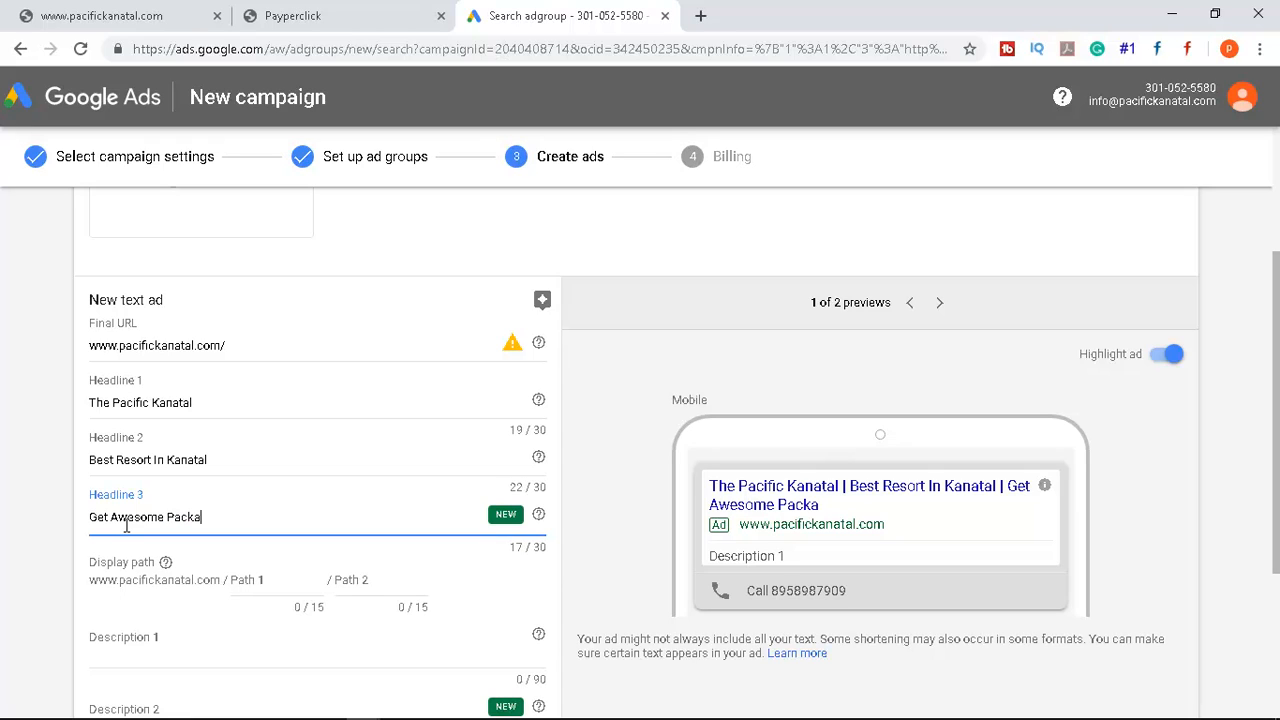
pyautogui.write('ges')
# Look over the ad form and open the Description 1 text for editing
pyautogui.scroll(-1, 136, 524)
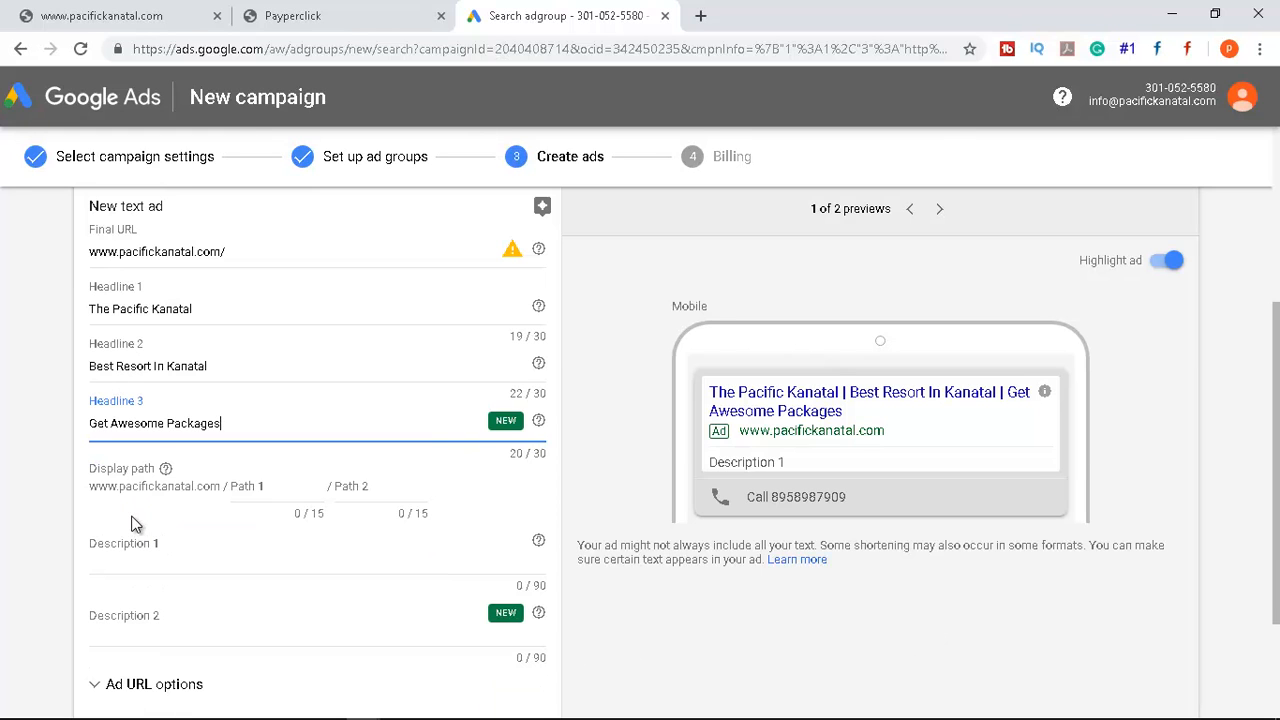
pyautogui.scroll(2, 203, 416)
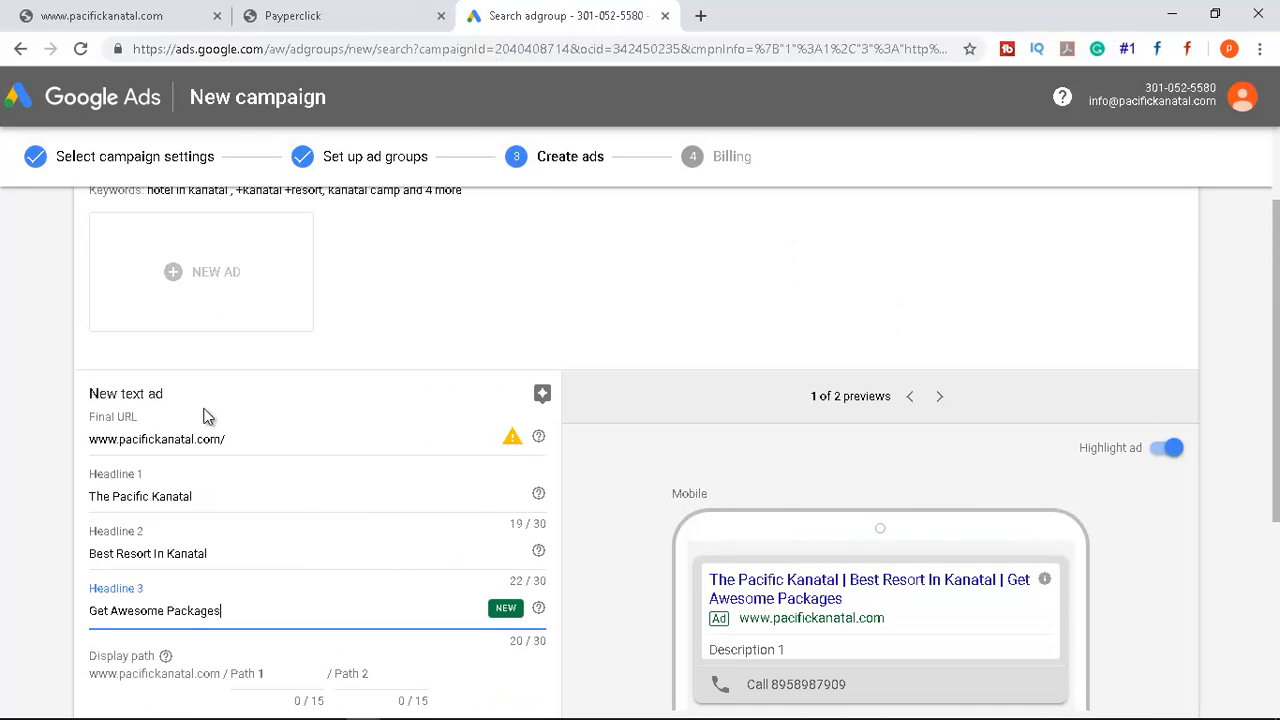
pyautogui.scroll(-3, 203, 416)
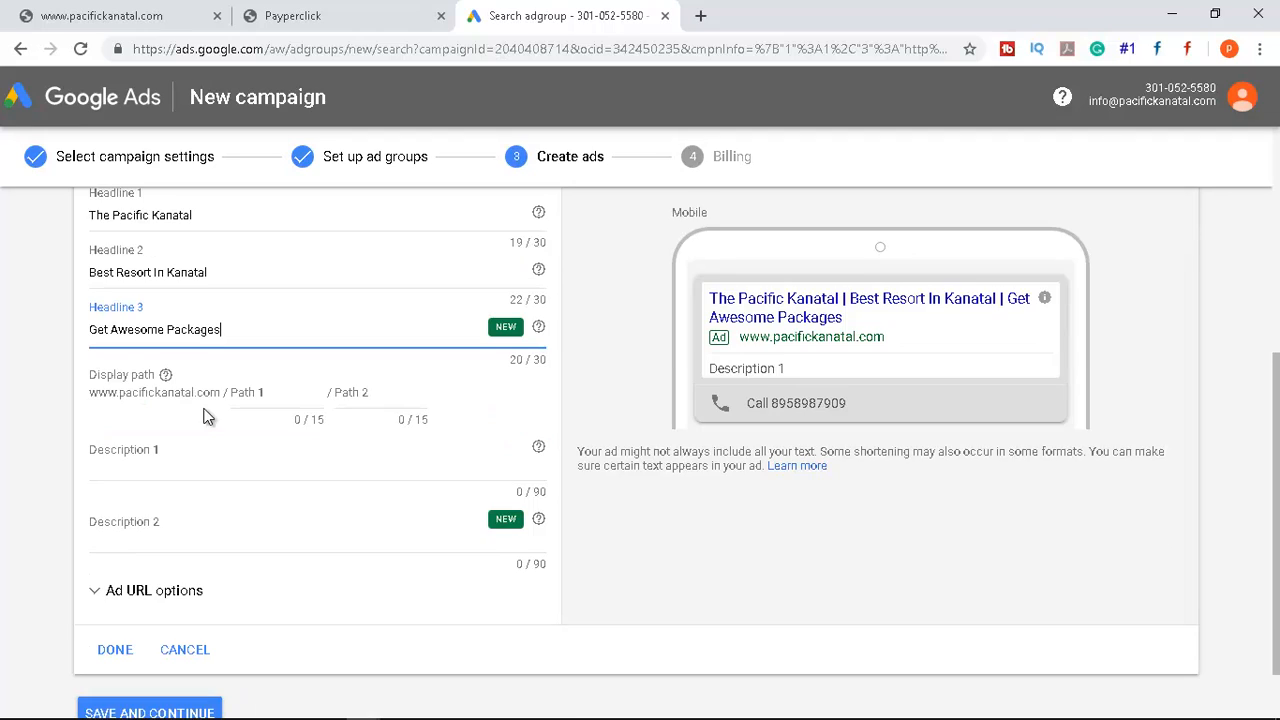
pyautogui.click(152, 457)
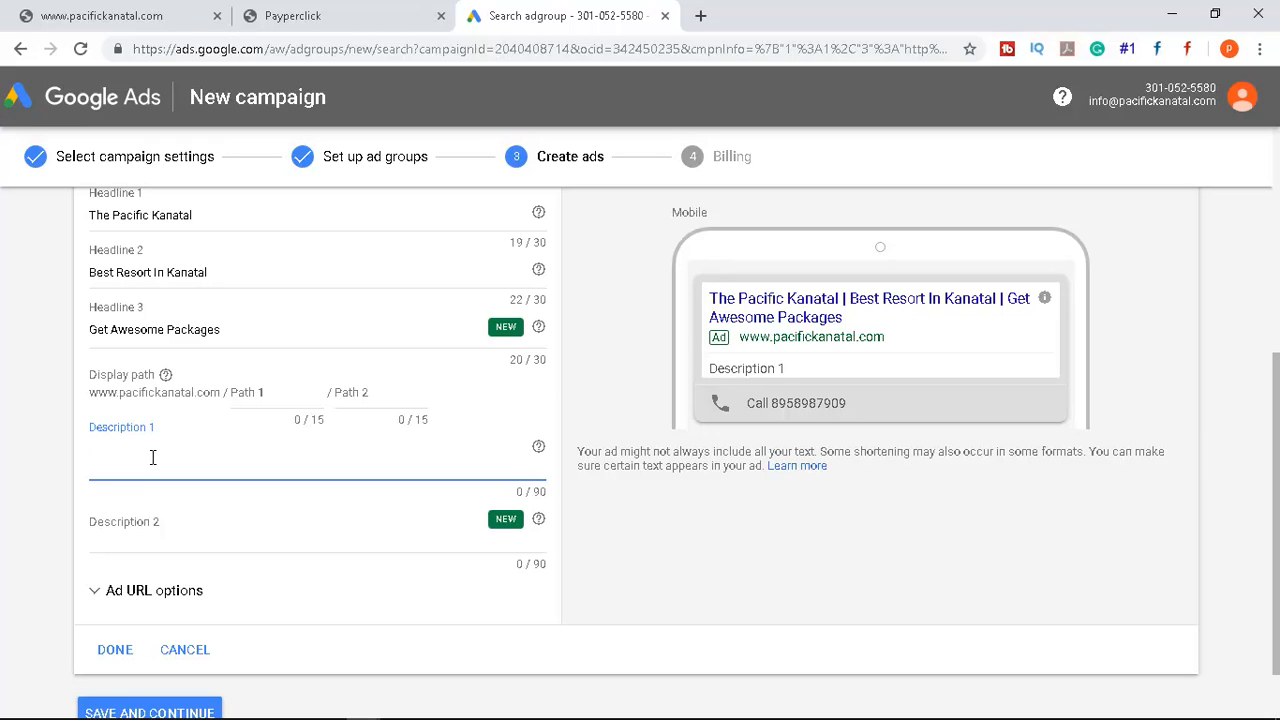
pyautogui.write('We Care')
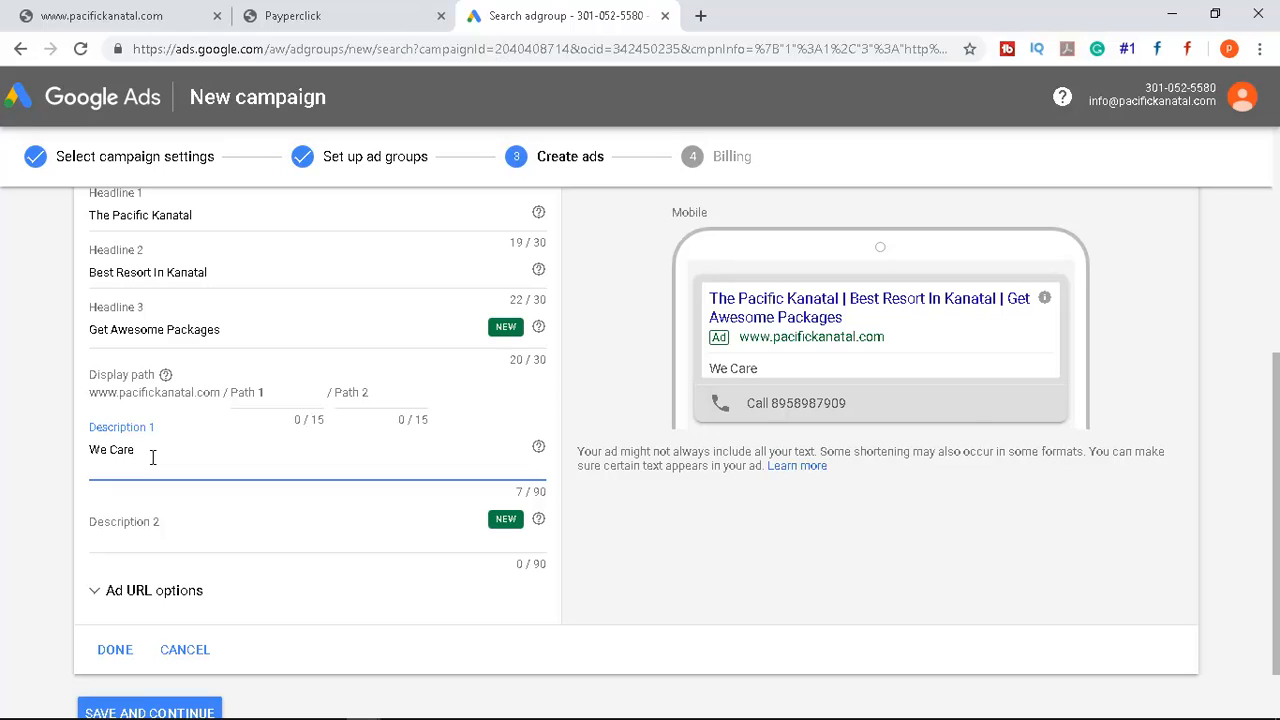
pyautogui.press('BackSpace')
pyautogui.press('BackSpace')
pyautogui.press('BackSpace')
pyautogui.press('BackSpace')
pyautogui.write('care')
pyautogui.press('BackSpace')
pyautogui.press('BackSpace')
pyautogui.press('BackSpace')
pyautogui.press('BackSpace')
pyautogui.press('BackSpace')
pyautogui.press('BackSpace')
pyautogui.press('BackSpace')
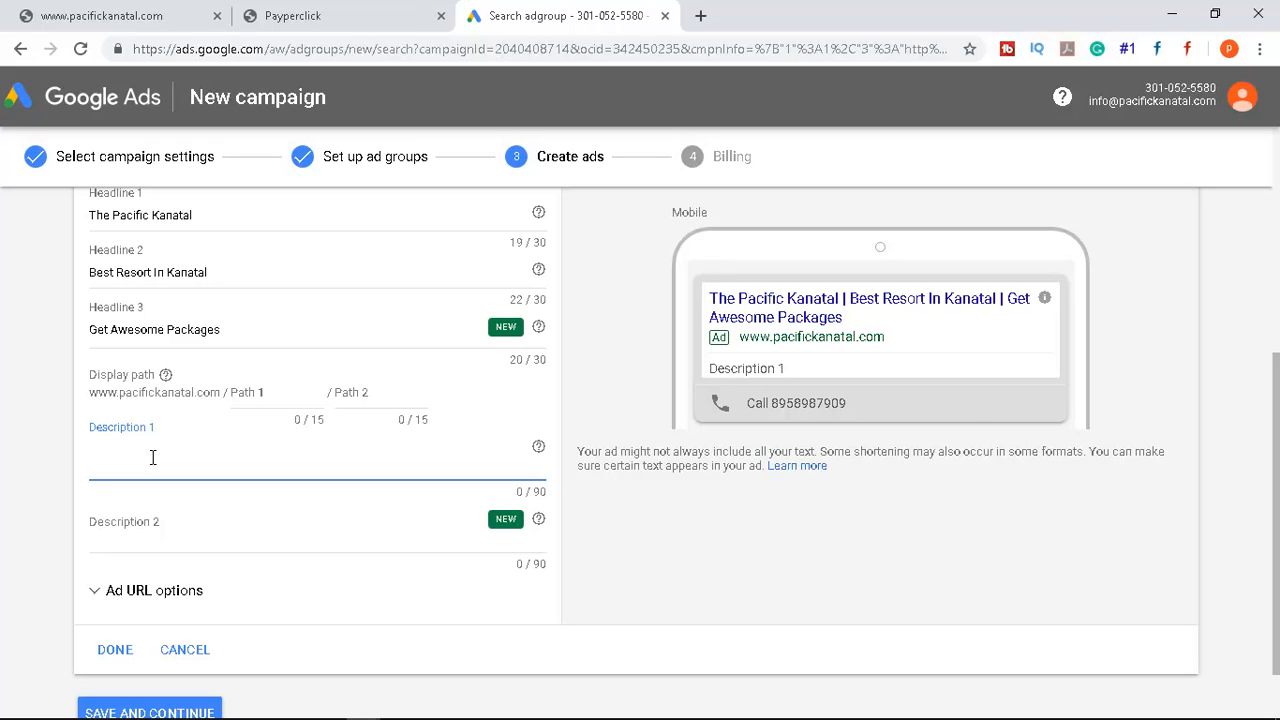
# Set Description 1 of the text ad to "Quality & Trained Staff"
pyautogui.write('Quality and')
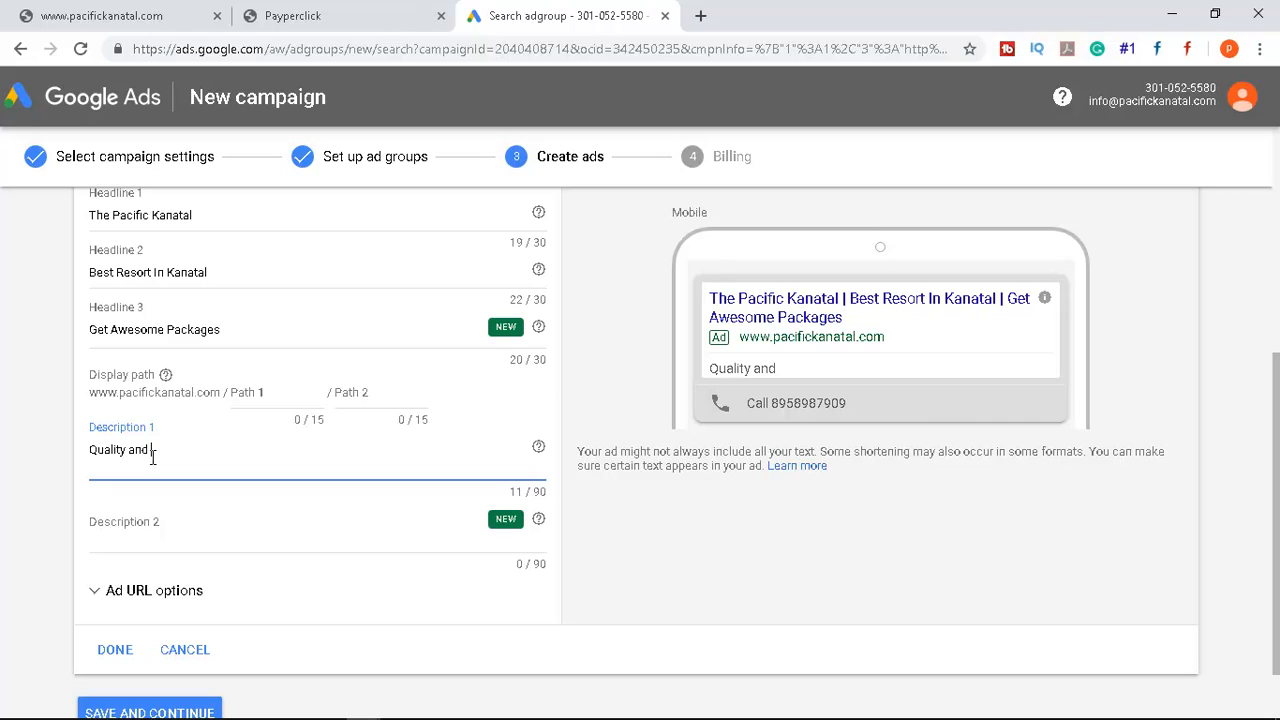
pyautogui.press('BackSpace')
pyautogui.press('BackSpace')
pyautogui.press('BackSpace')
pyautogui.press('BackSpace')
pyautogui.write('& Trained Staff')
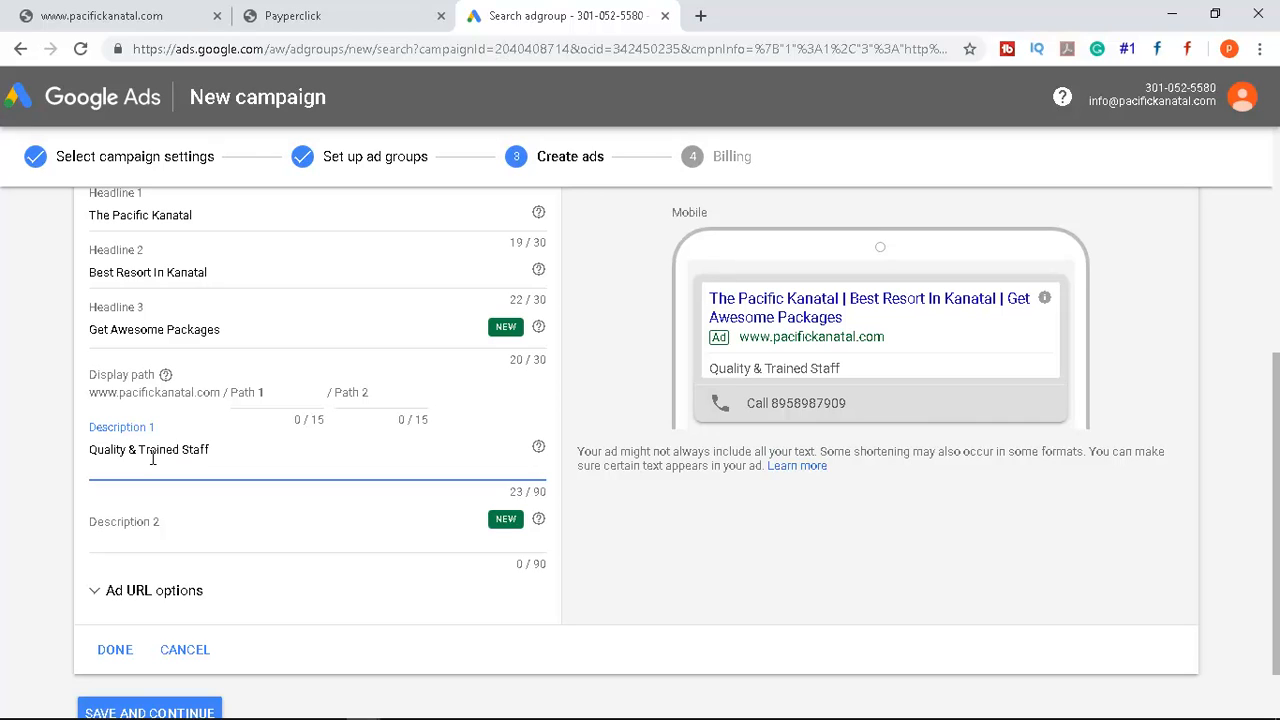
# Set Description 2 to "Great Custmer service" and save the text ad to continue to billing setup
pyautogui.click(148, 522)
pyautogui.write('Gr')
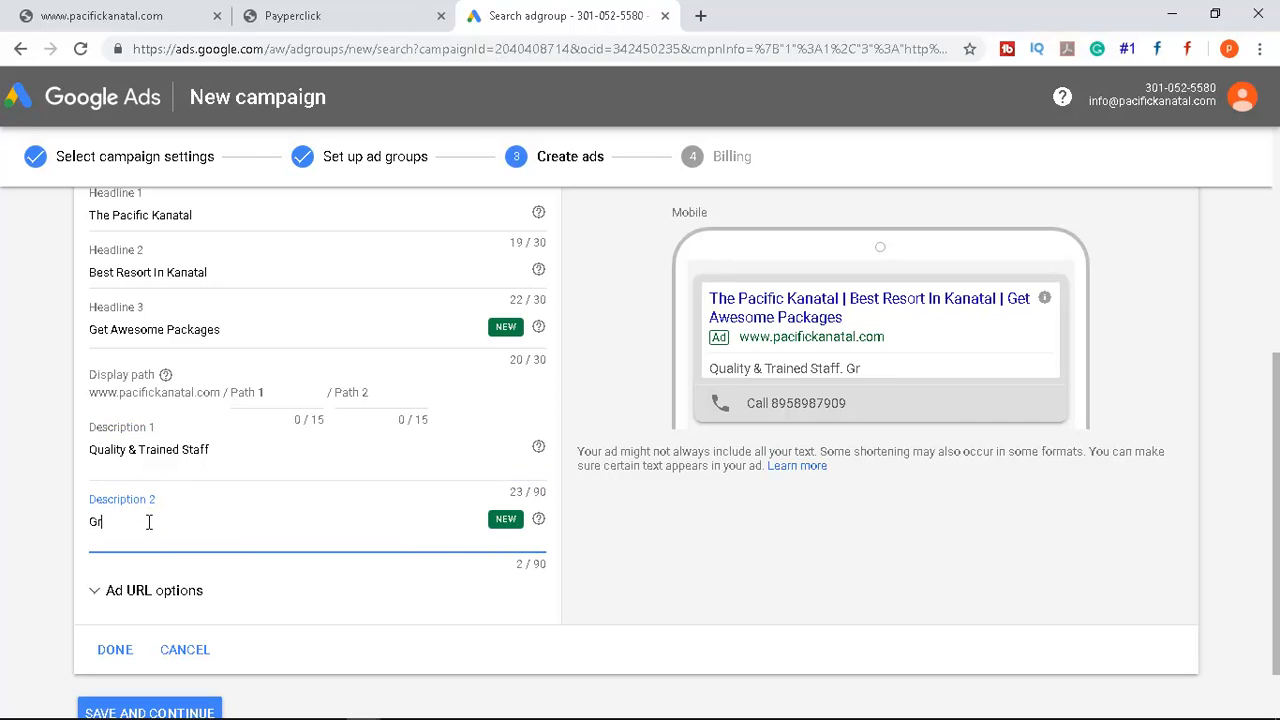
pyautogui.write('eate Cust')
pyautogui.press('BackSpace')
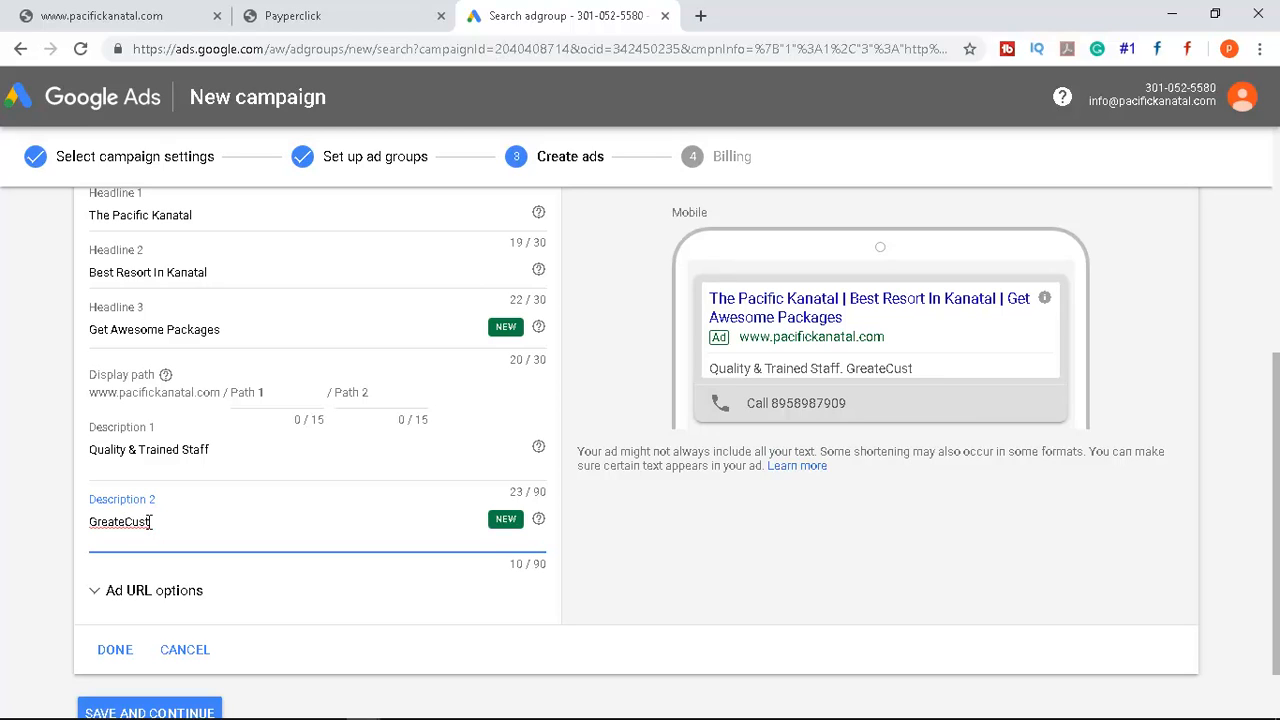
pyautogui.press('BackSpace')
pyautogui.write('mer')
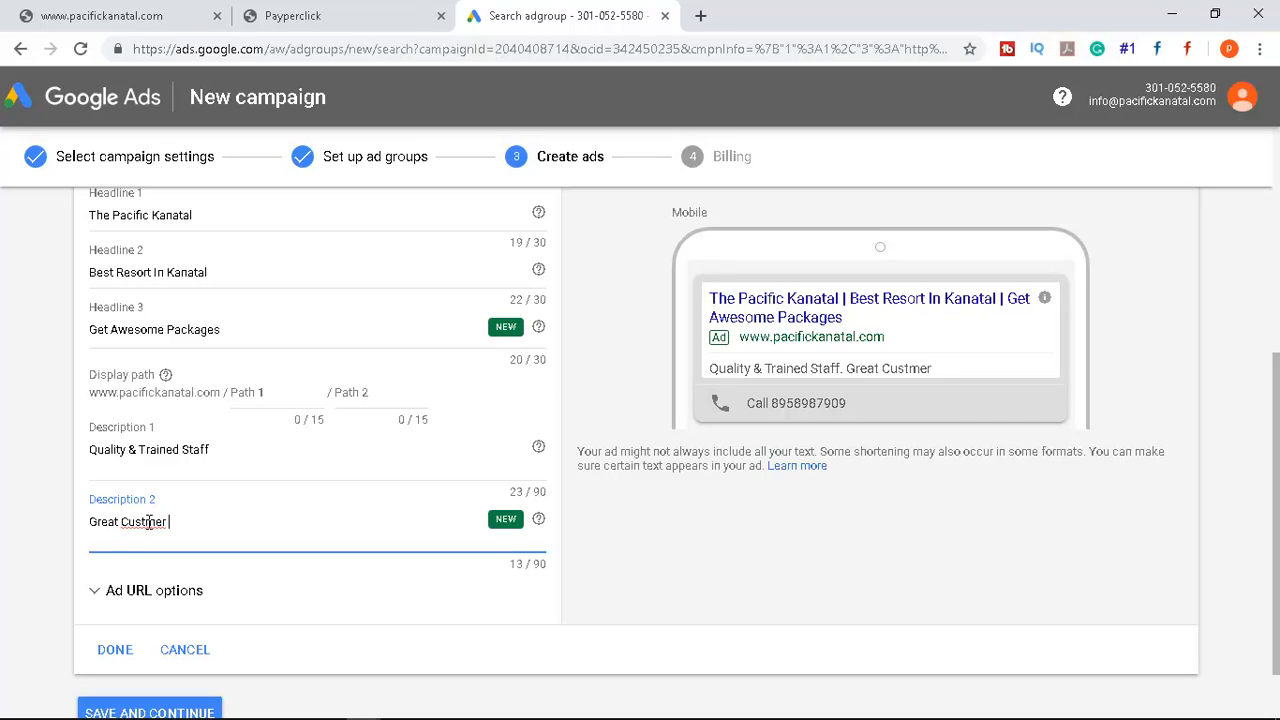
pyautogui.write(' service')
pyautogui.scroll(-1, 385, 404)
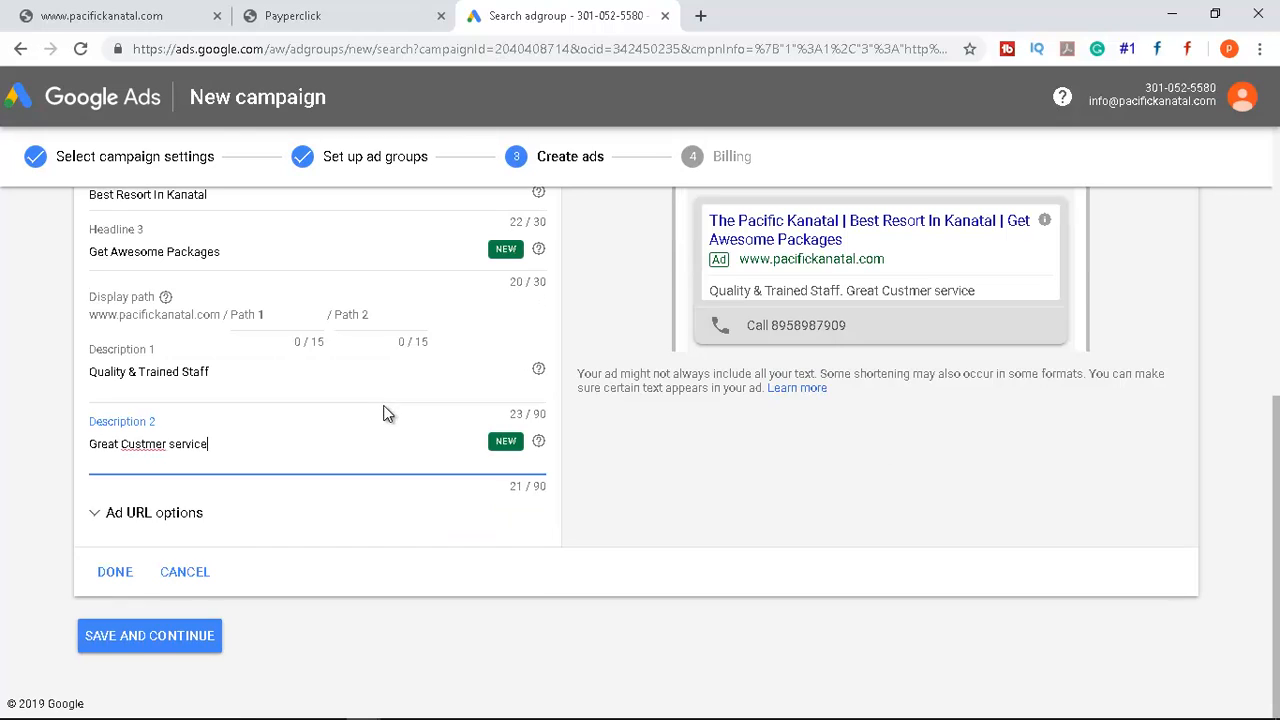
pyautogui.click(142, 646)
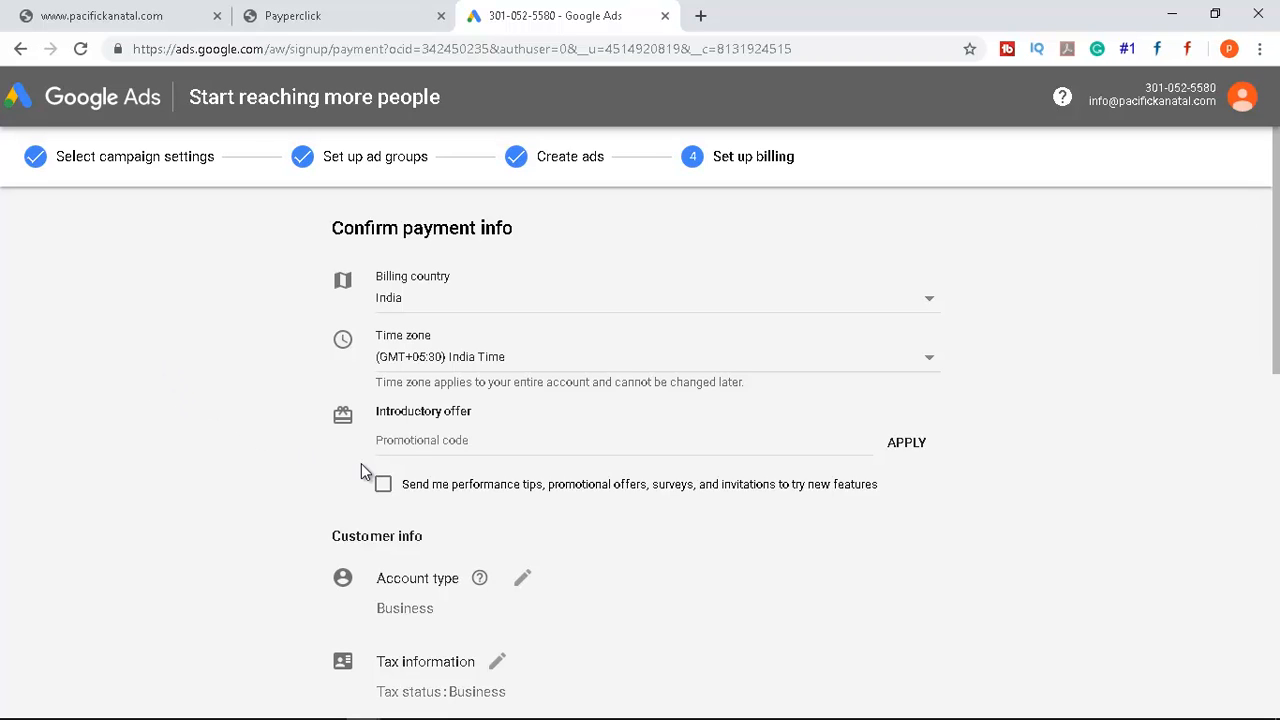
# Review the billing page's payment info, introductory offer and customer info sections
pyautogui.scroll(-6, 361, 463)
pyautogui.scroll(6, 361, 463)
pyautogui.scroll(-1, 483, 368)
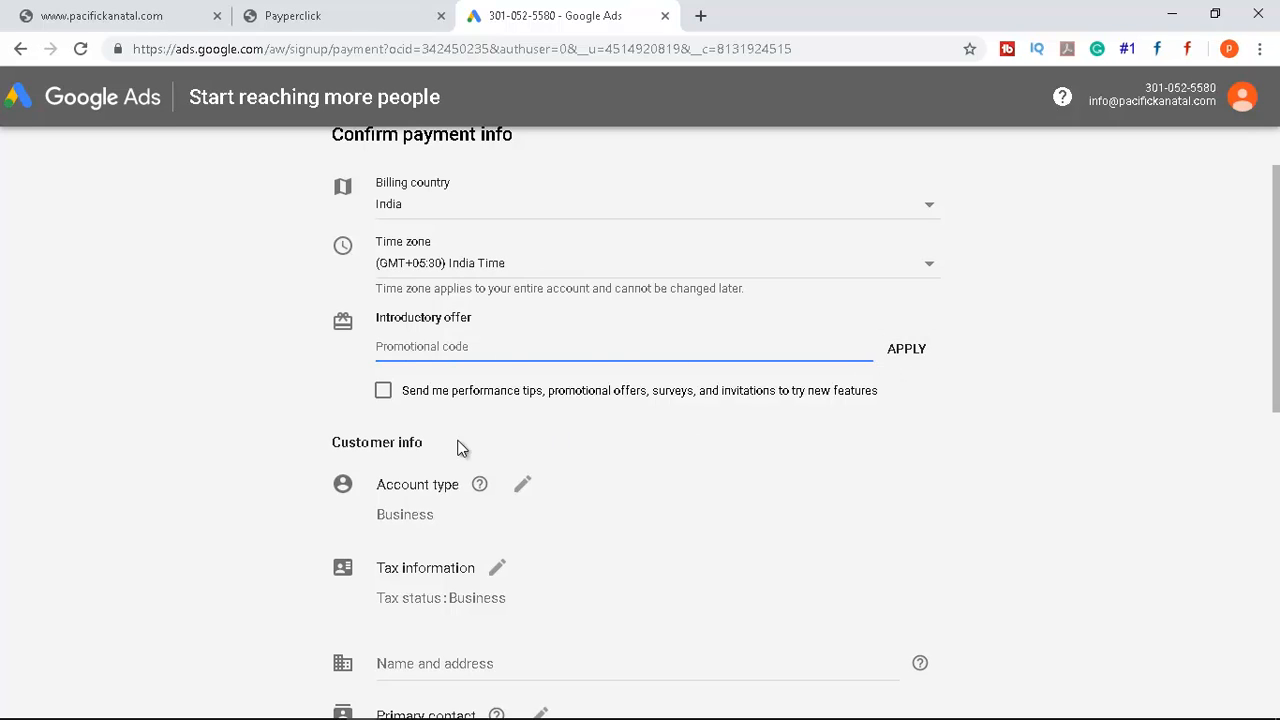
pyautogui.scroll(-2, 435, 421)
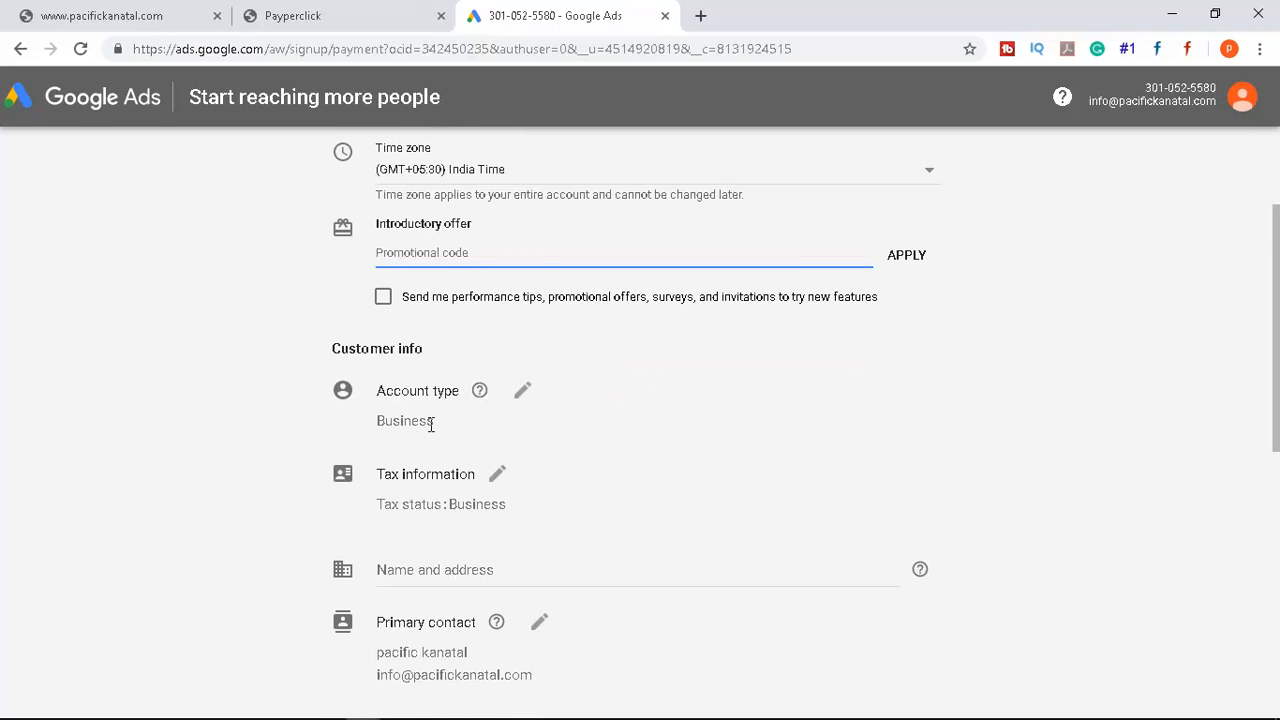
# Change the account type in the customer info section to Individual
pyautogui.click(522, 297)
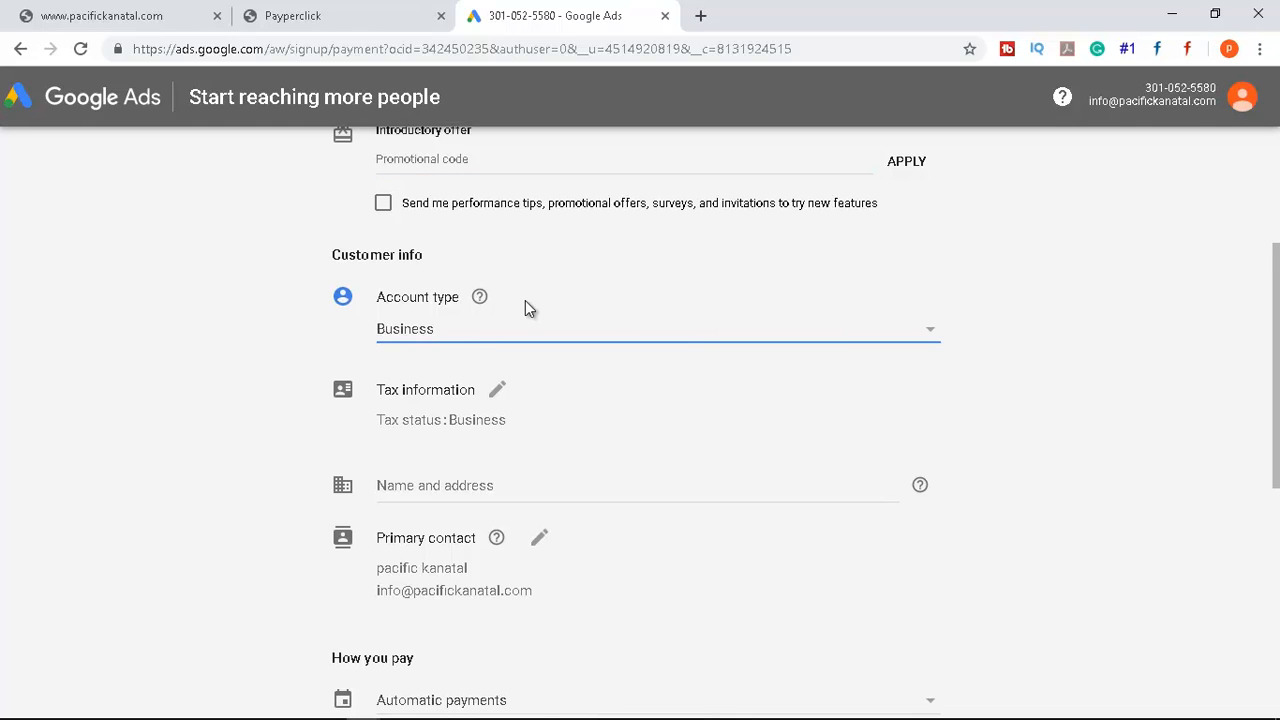
pyautogui.click(541, 341)
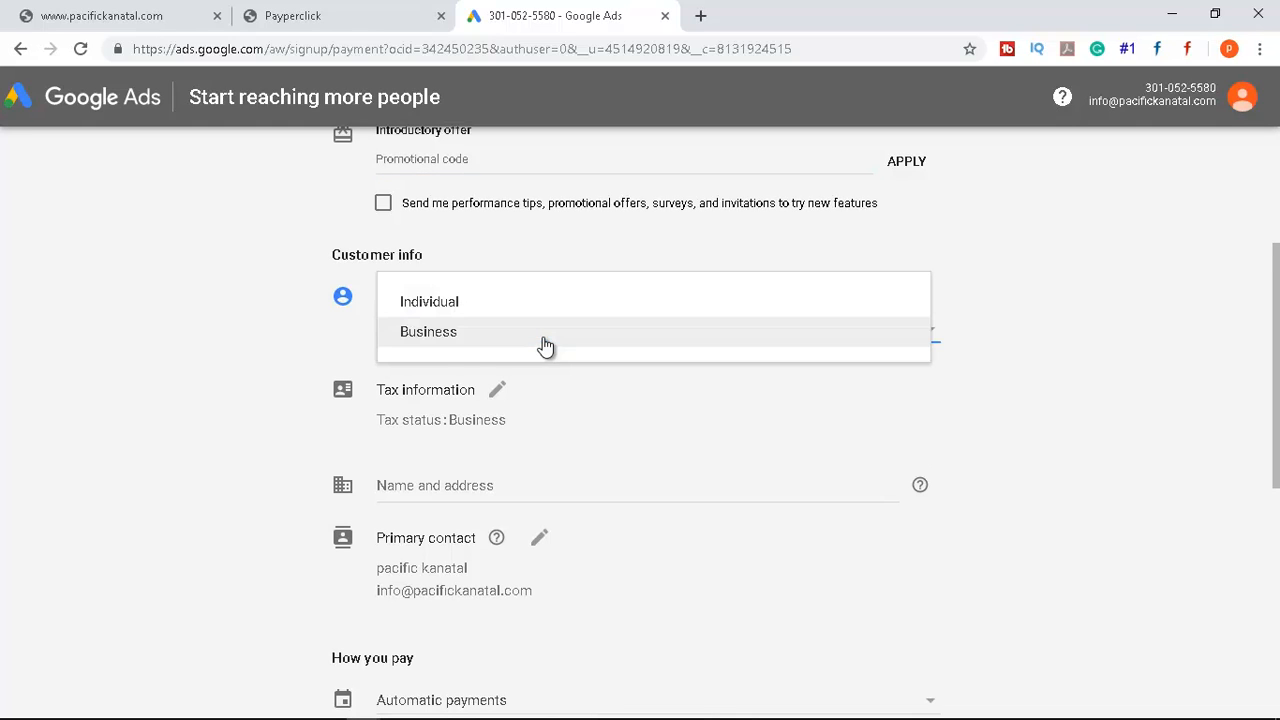
pyautogui.click(444, 312)
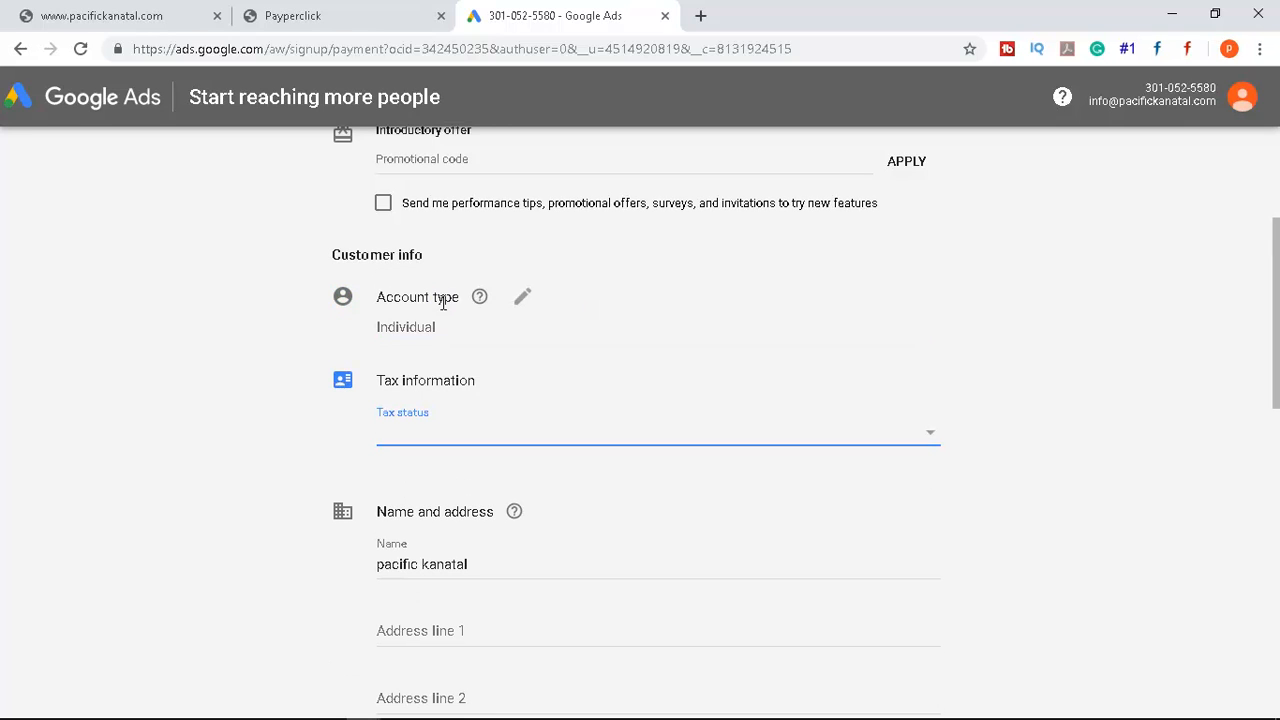
# Set the tax status in the tax information to Unregistered individual
pyautogui.click(488, 435)
pyautogui.click(489, 436)
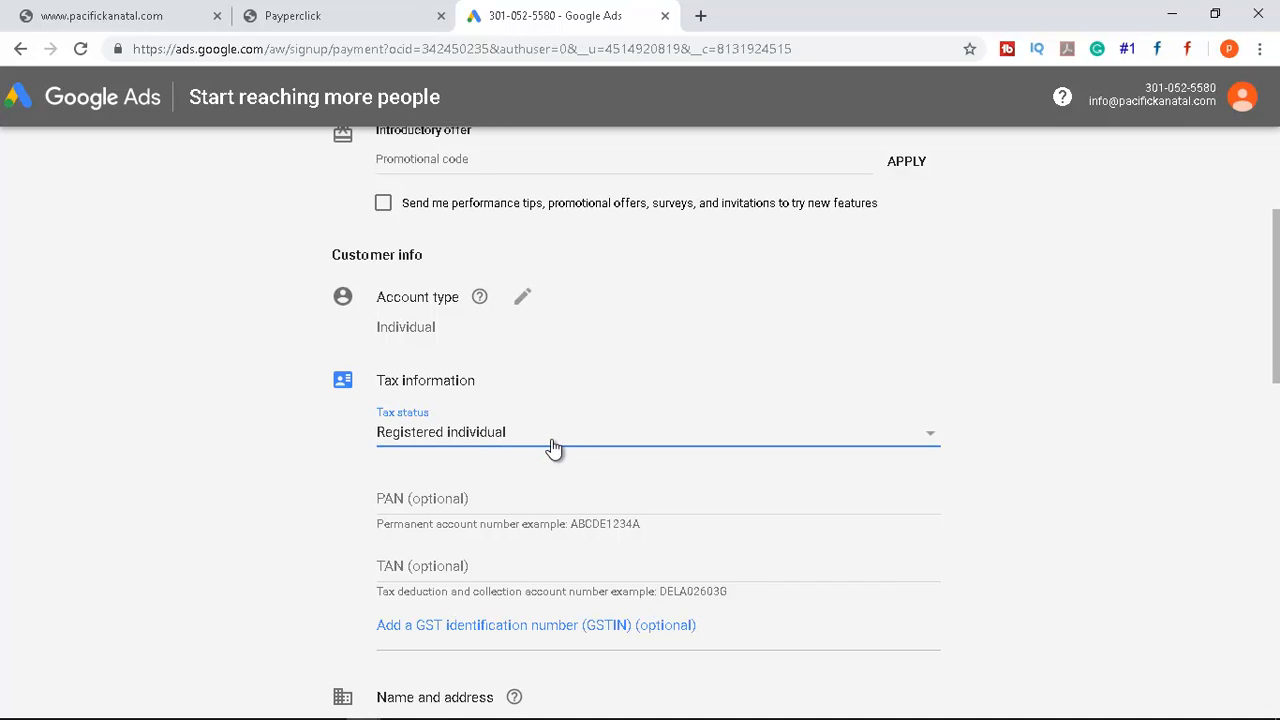
pyautogui.click(553, 448)
pyautogui.click(553, 446)
pyautogui.click(579, 452)
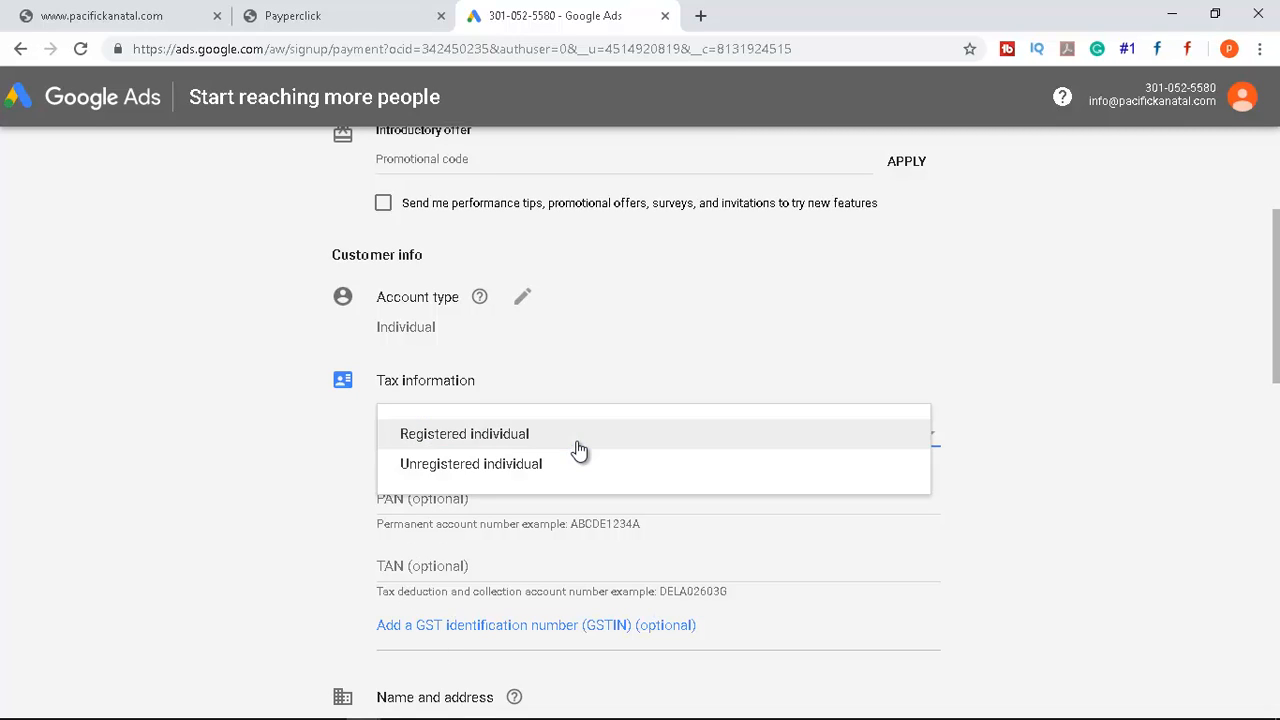
pyautogui.click(440, 470)
# Look over the name, address and payment fields, and choose automatic payments as the way to pay
pyautogui.scroll(-1, 451, 451)
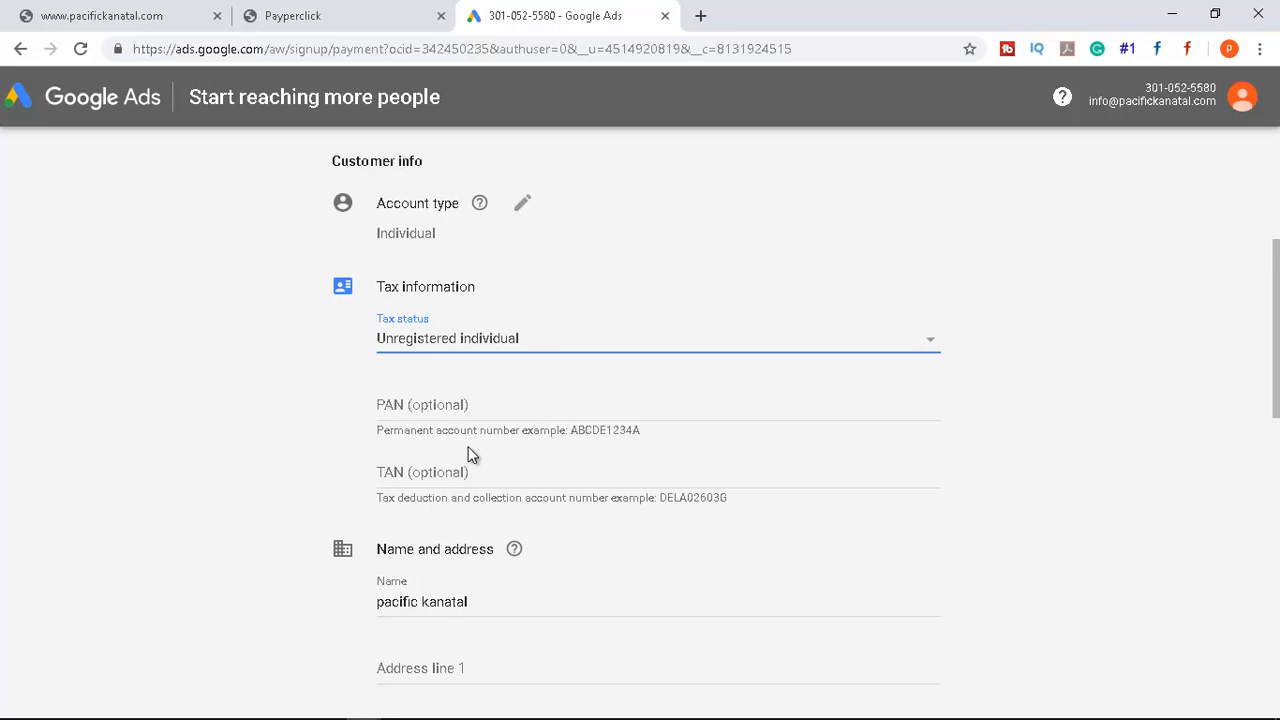
pyautogui.scroll(-2, 469, 451)
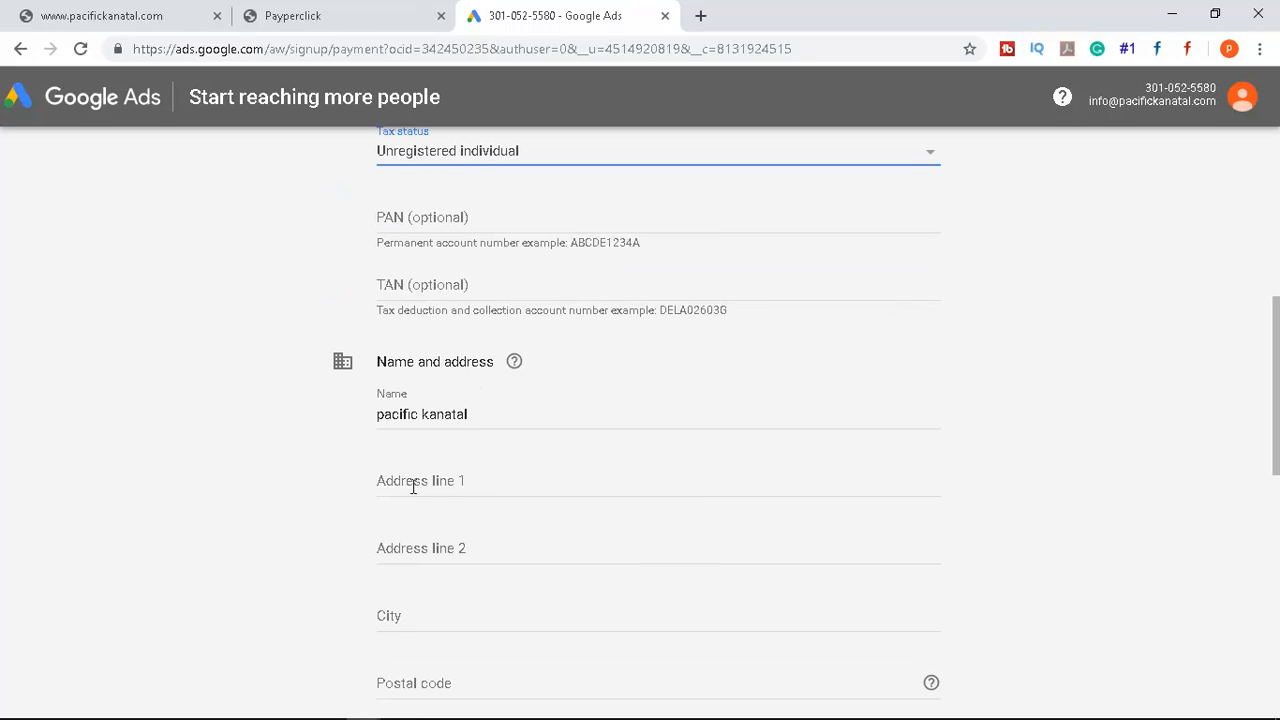
pyautogui.scroll(-3, 420, 463)
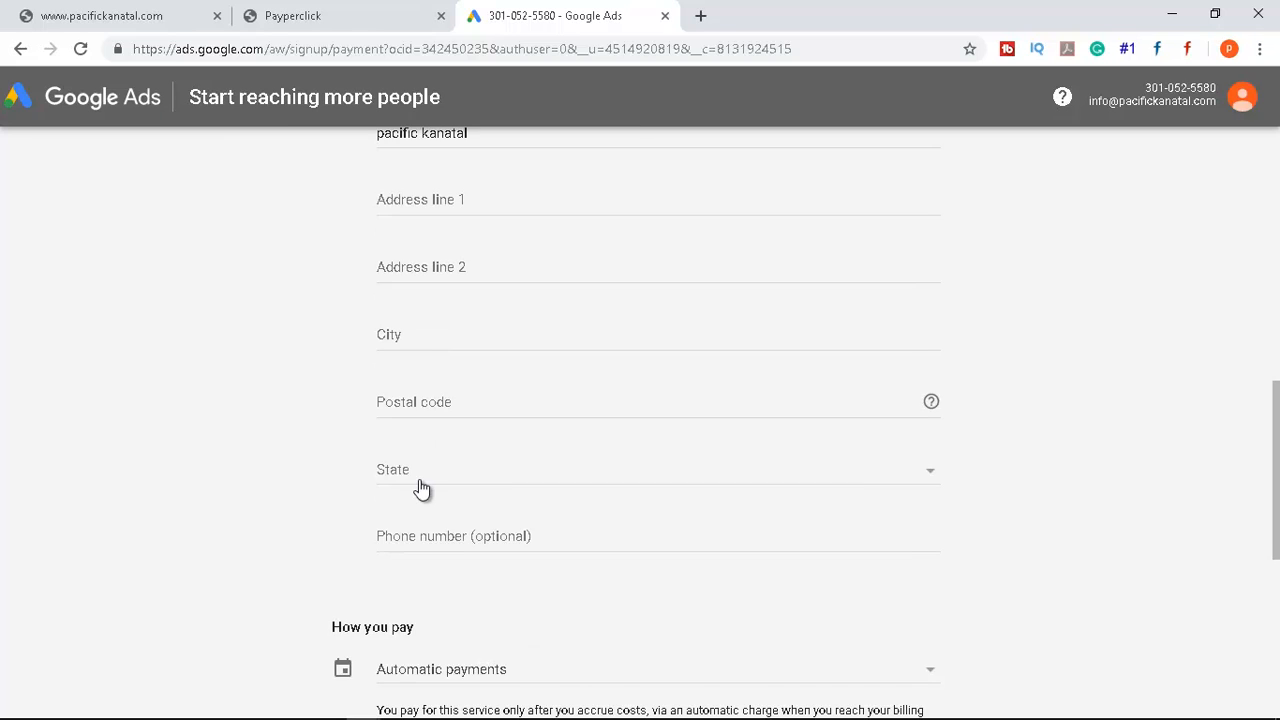
pyautogui.scroll(-1, 420, 489)
pyautogui.scroll(-1, 515, 455)
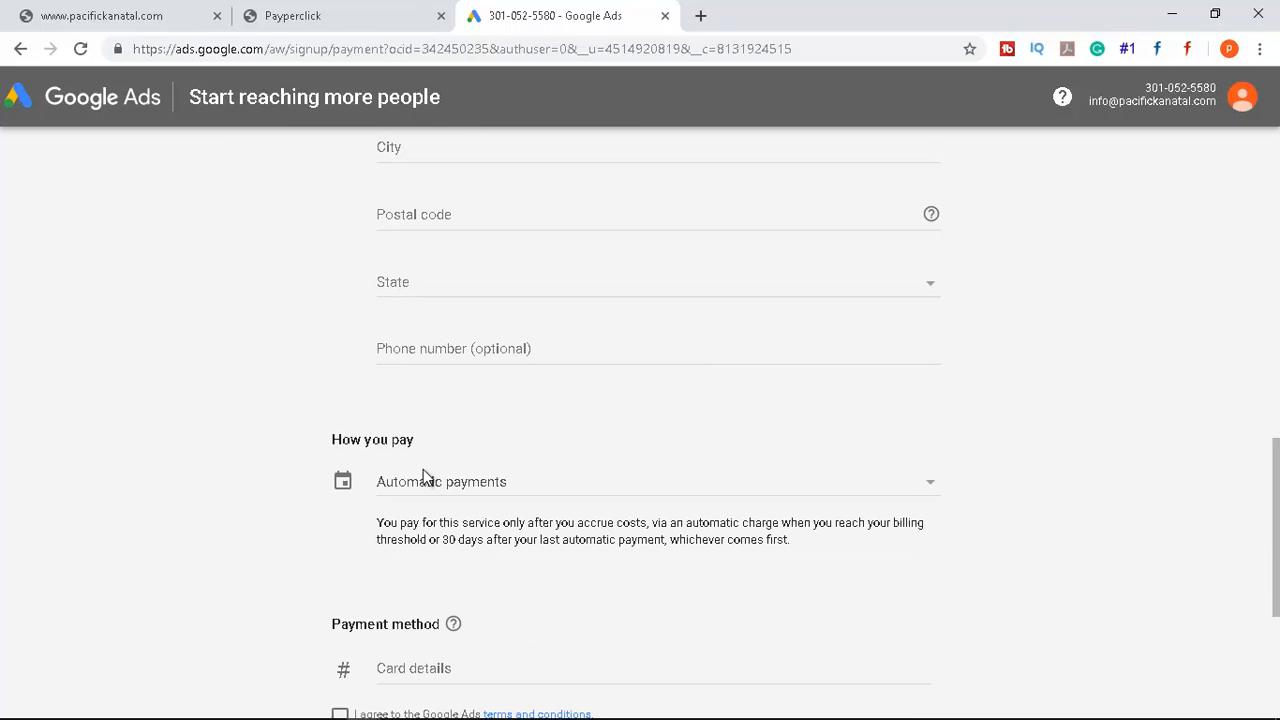
pyautogui.scroll(-1, 583, 465)
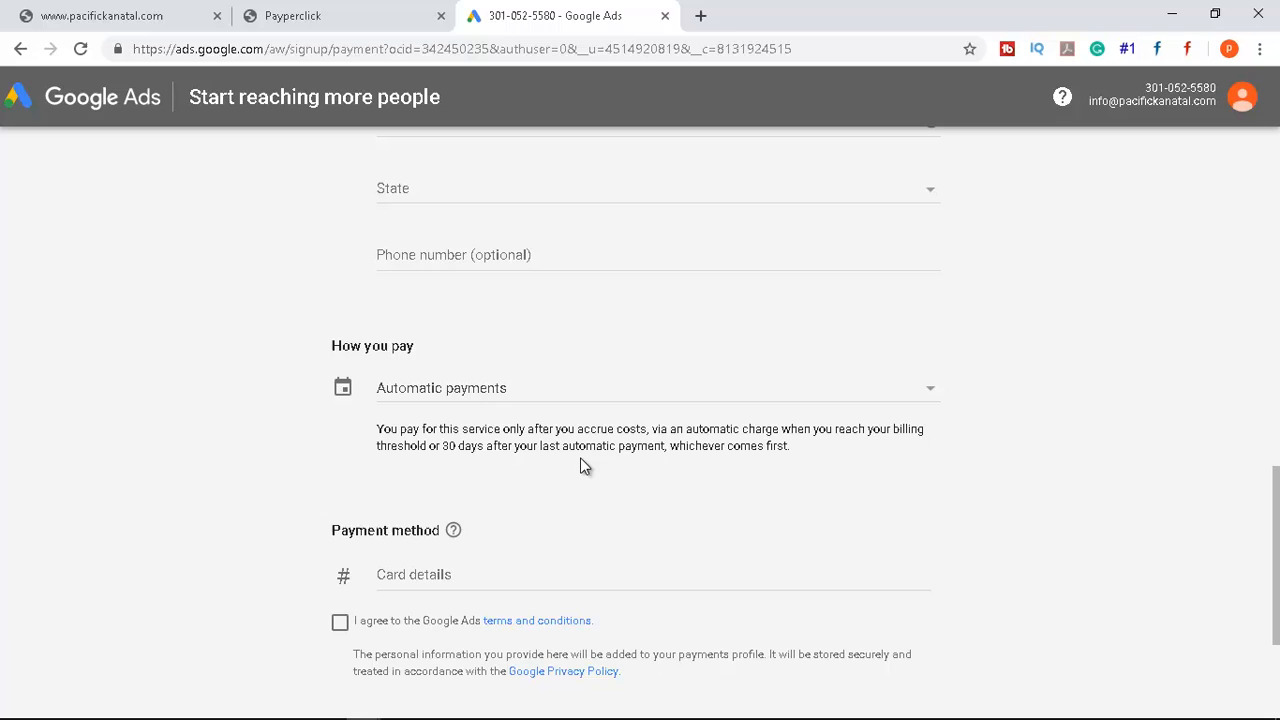
pyautogui.click(552, 398)
pyautogui.scroll(-2, 555, 396)
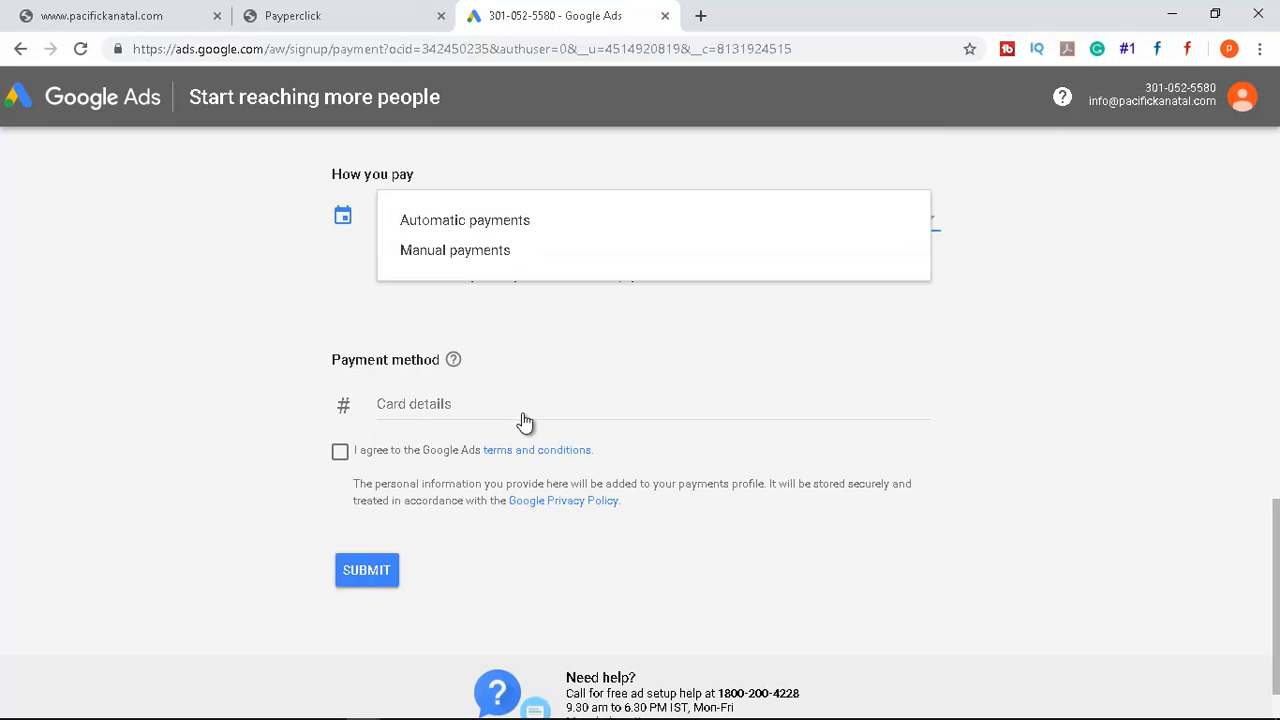
pyautogui.click(462, 238)
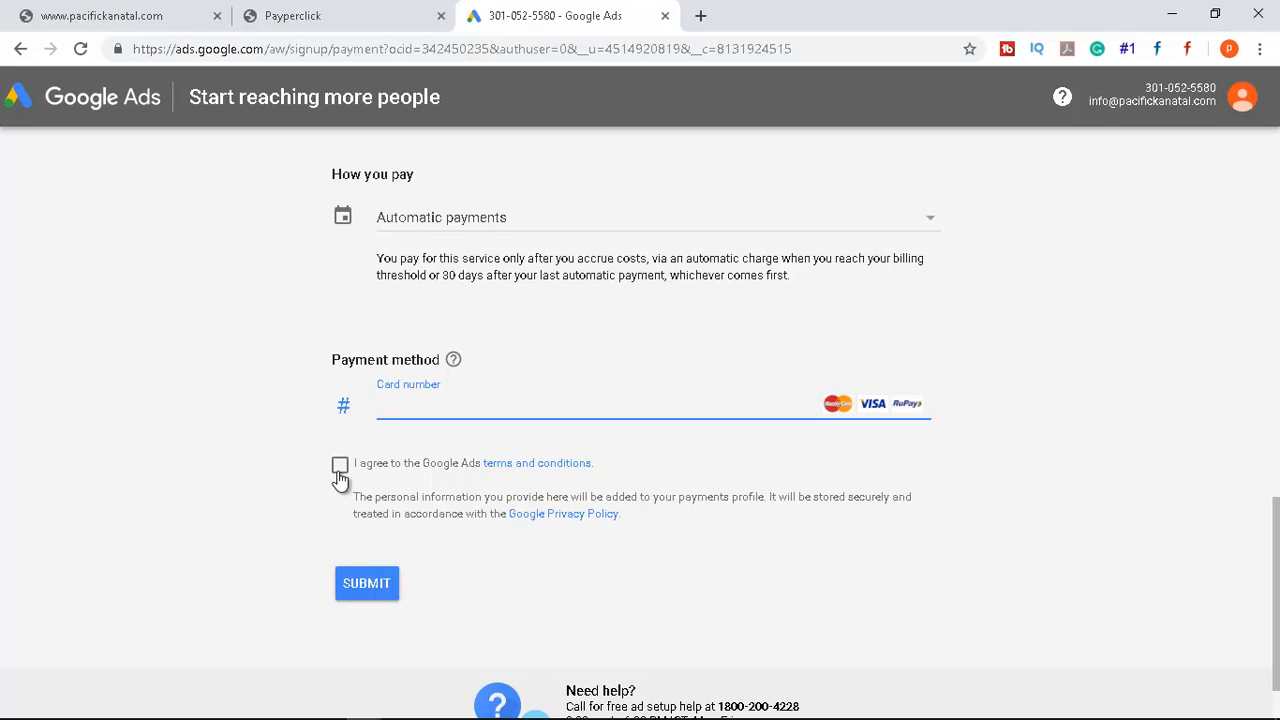
pyautogui.click(386, 590)
pyautogui.scroll(1, 650, 508)
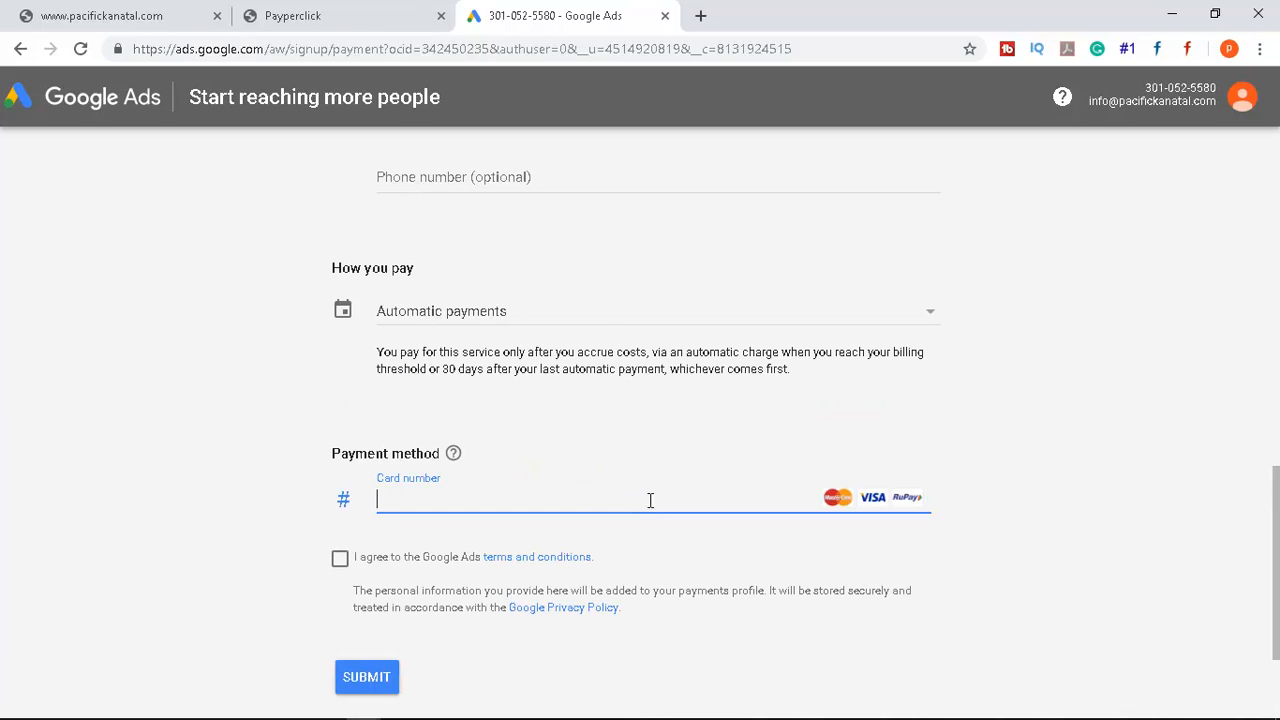
# Change the way to pay to manual payments with a payment amount of ₹1,000
pyautogui.click(590, 322)
pyautogui.click(514, 352)
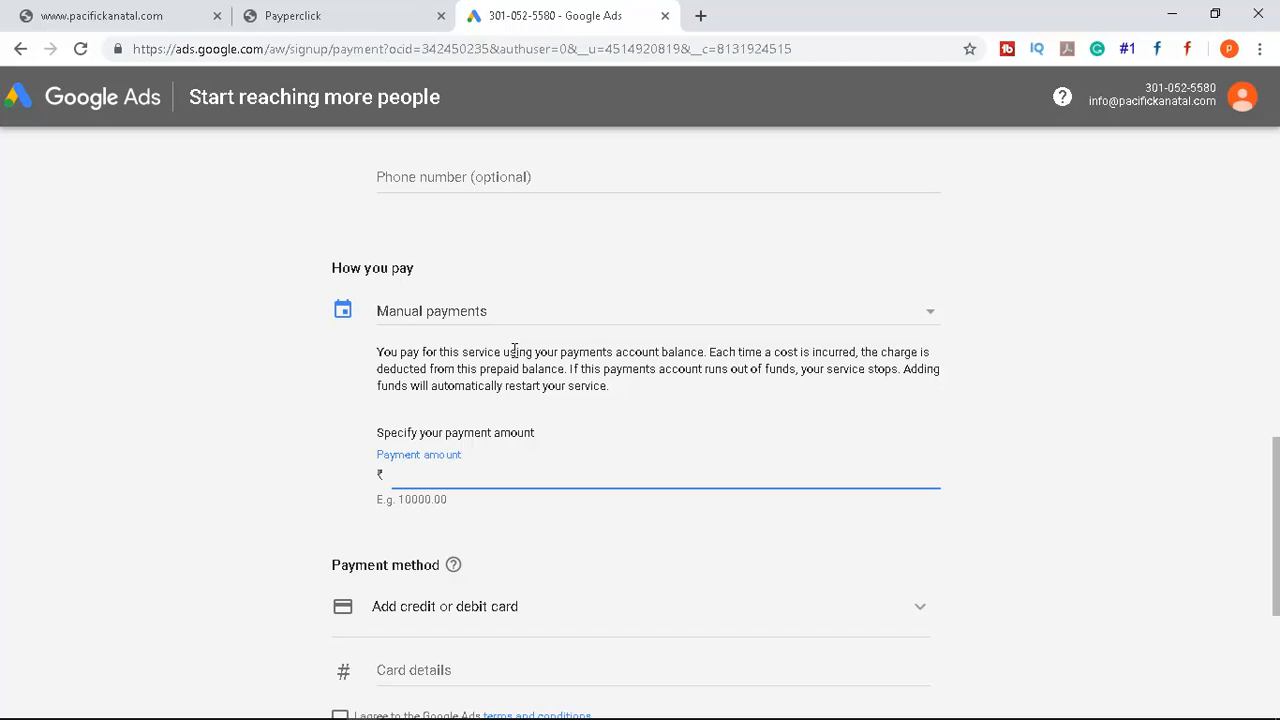
pyautogui.scroll(-2, 514, 351)
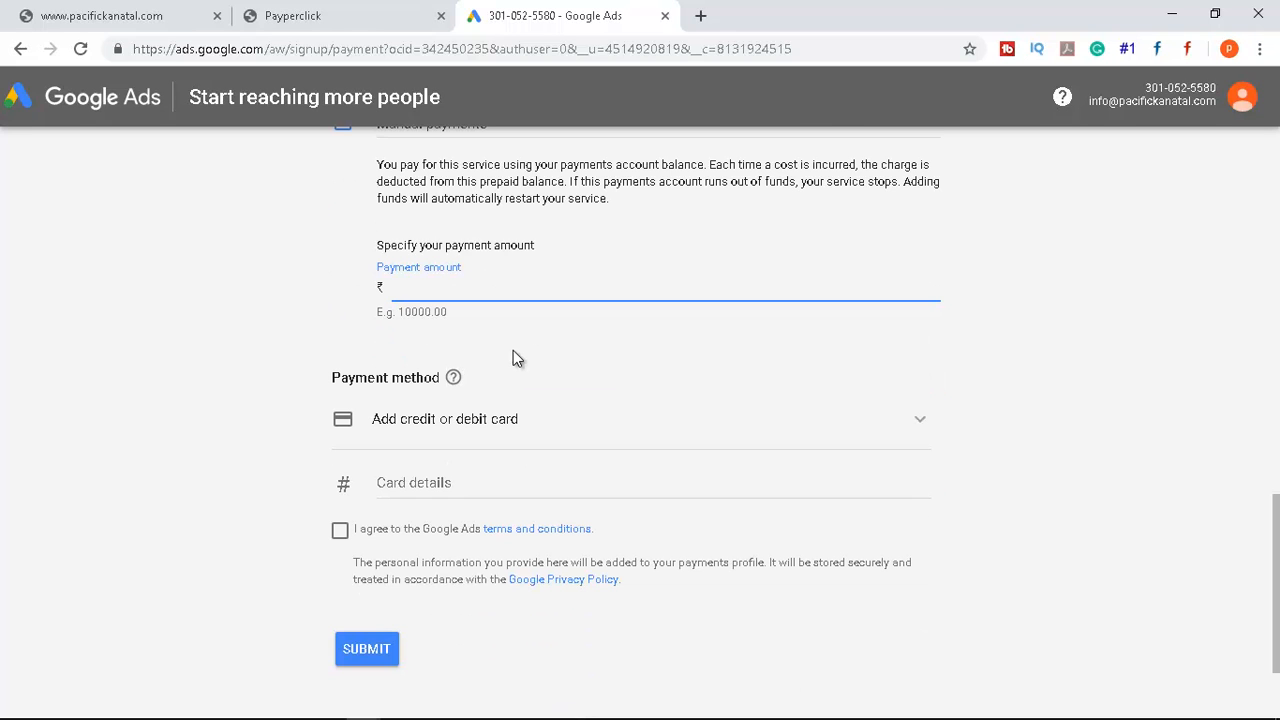
pyautogui.click(513, 451)
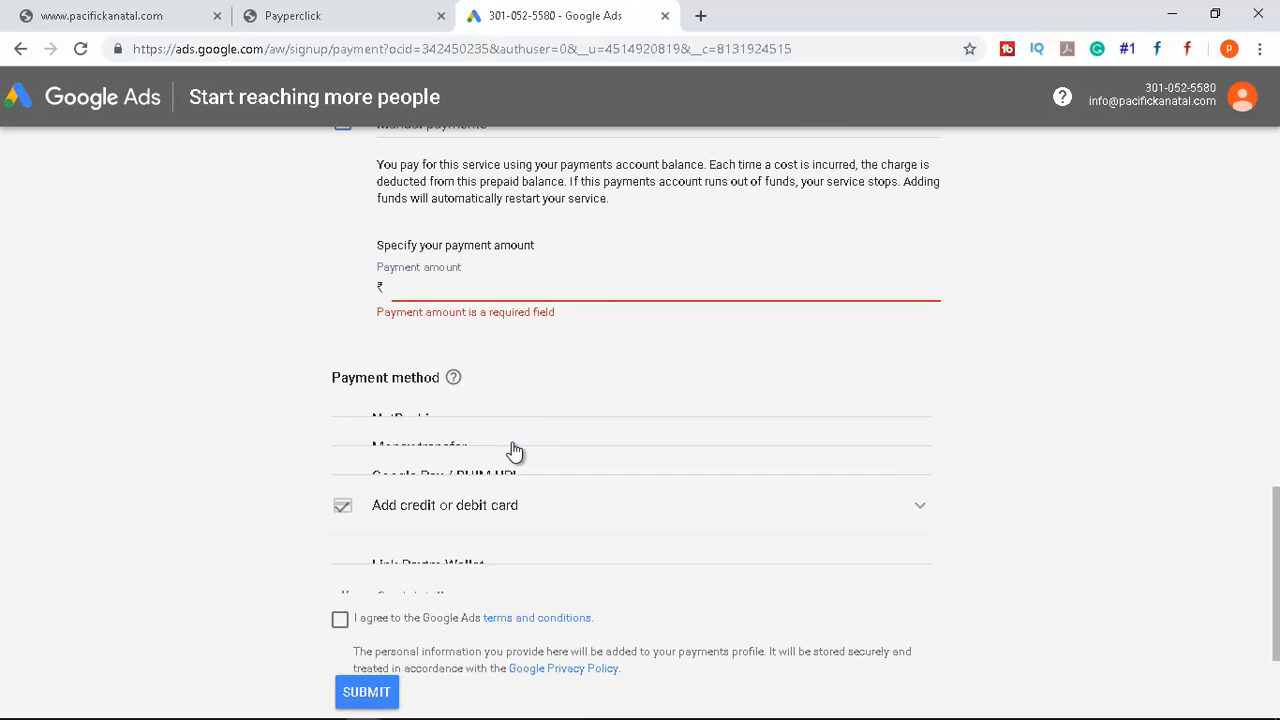
pyautogui.click(449, 288)
pyautogui.write('1,00')
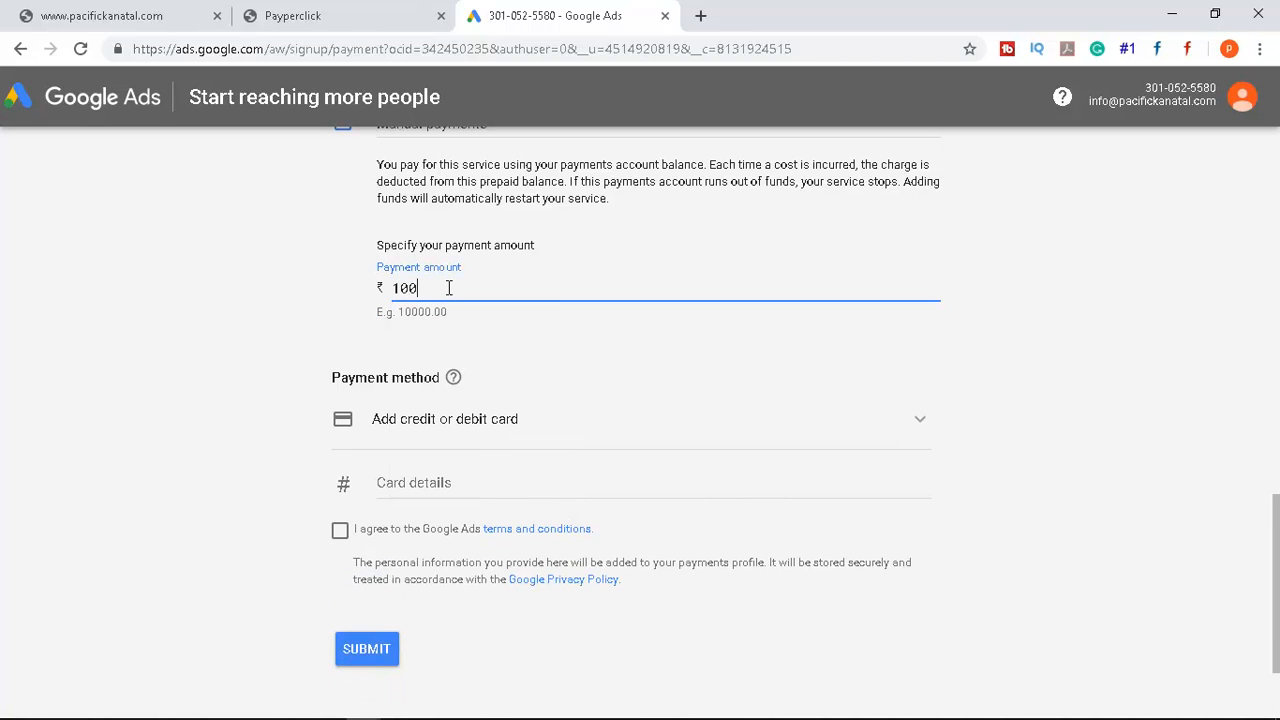
pyautogui.write('0')
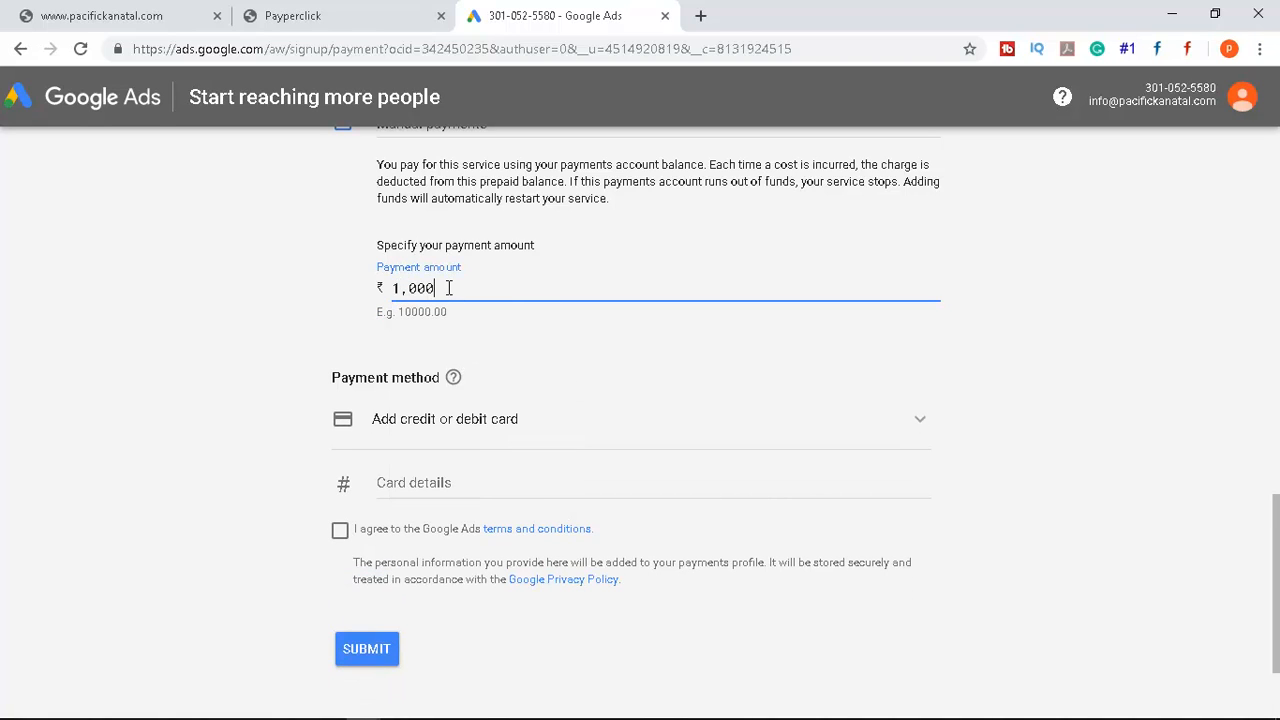
# Choose NetBanking as the payment method and agree to the Google Ads terms and conditions
pyautogui.click(449, 437)
pyautogui.scroll(-1, 449, 437)
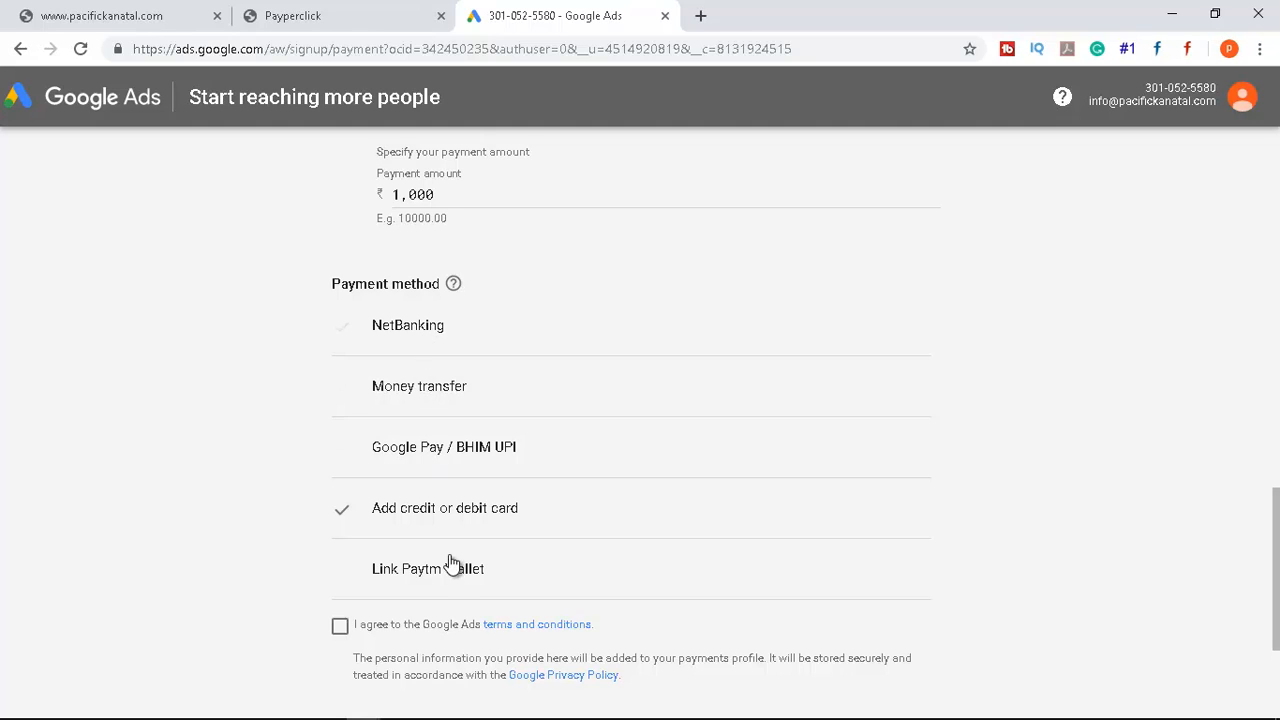
pyautogui.click(438, 330)
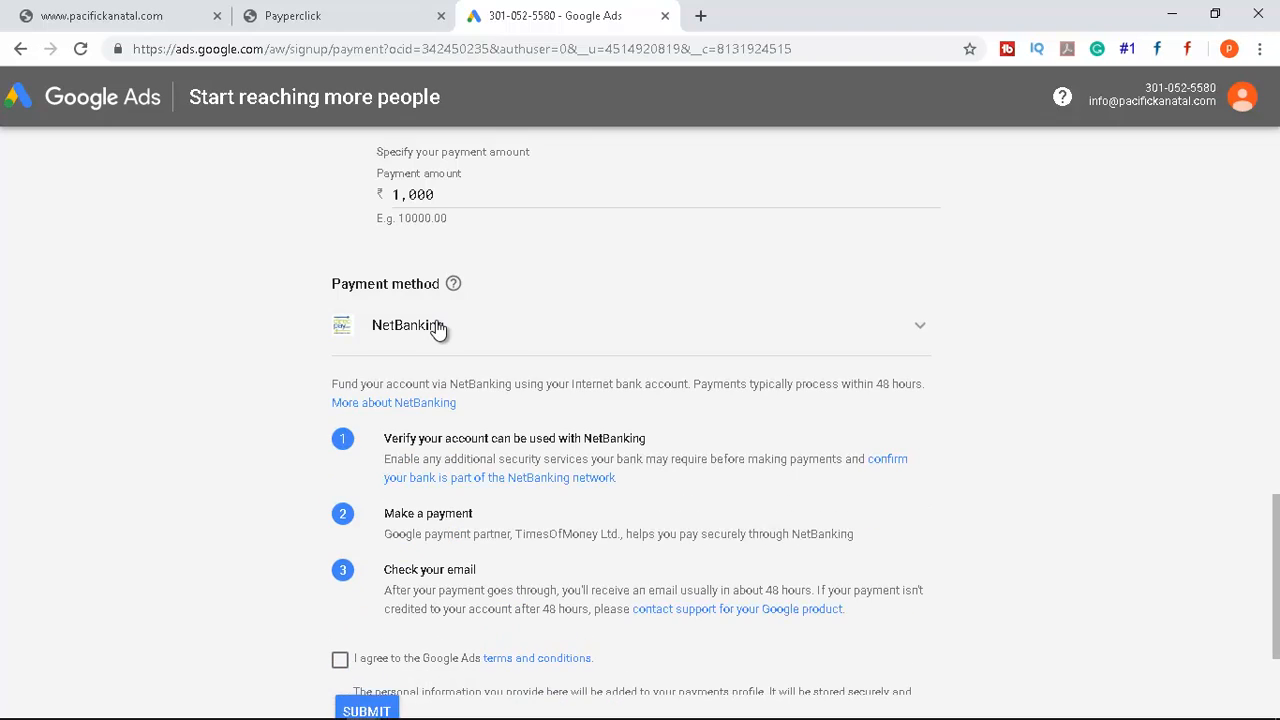
pyautogui.scroll(-1, 684, 348)
pyautogui.scroll(-1, 684, 348)
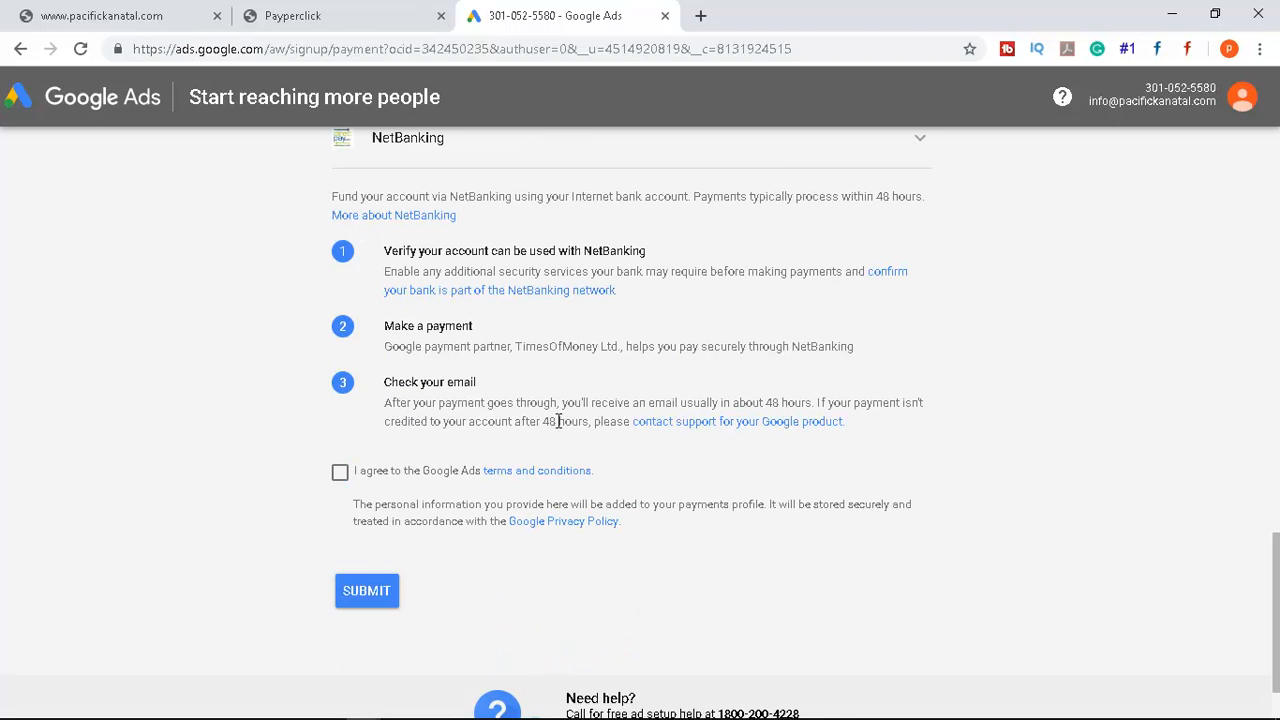
pyautogui.click(339, 473)
# Review the billing form from the payment settings back up to the customer and payment info
pyautogui.scroll(4, 341, 480)
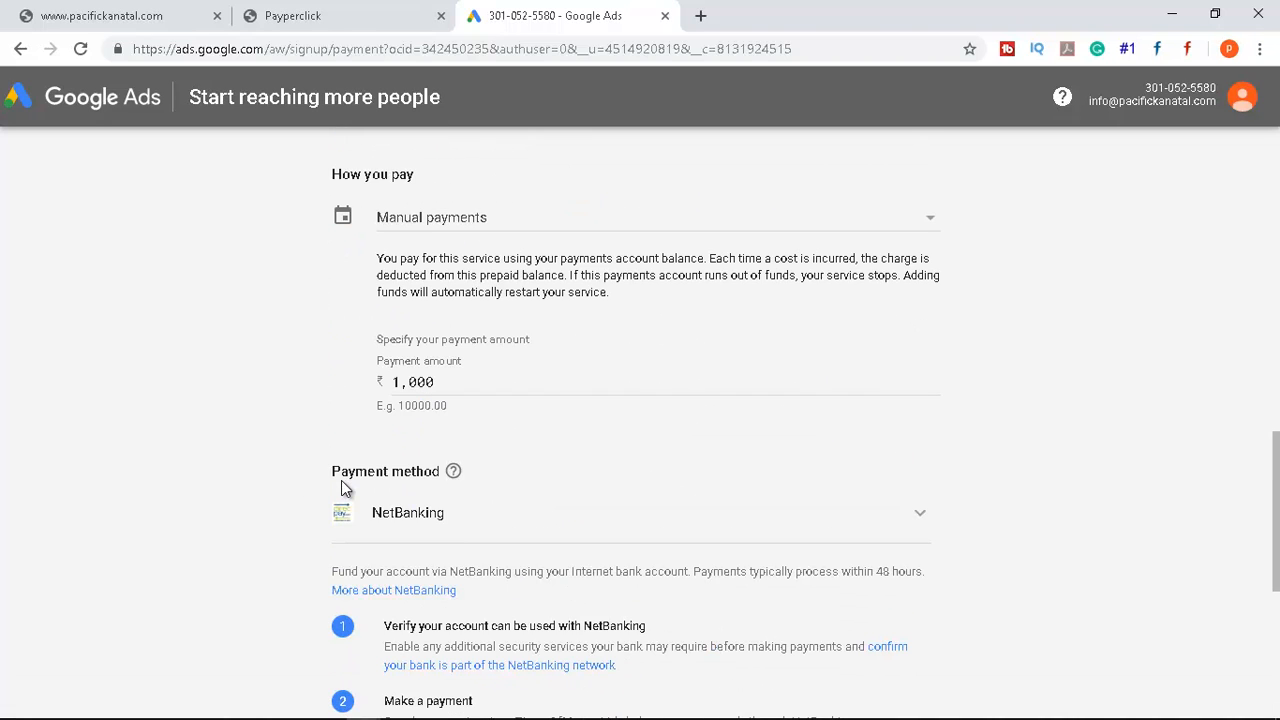
pyautogui.scroll(1, 537, 330)
pyautogui.scroll(-3, 537, 330)
pyautogui.scroll(3, 537, 330)
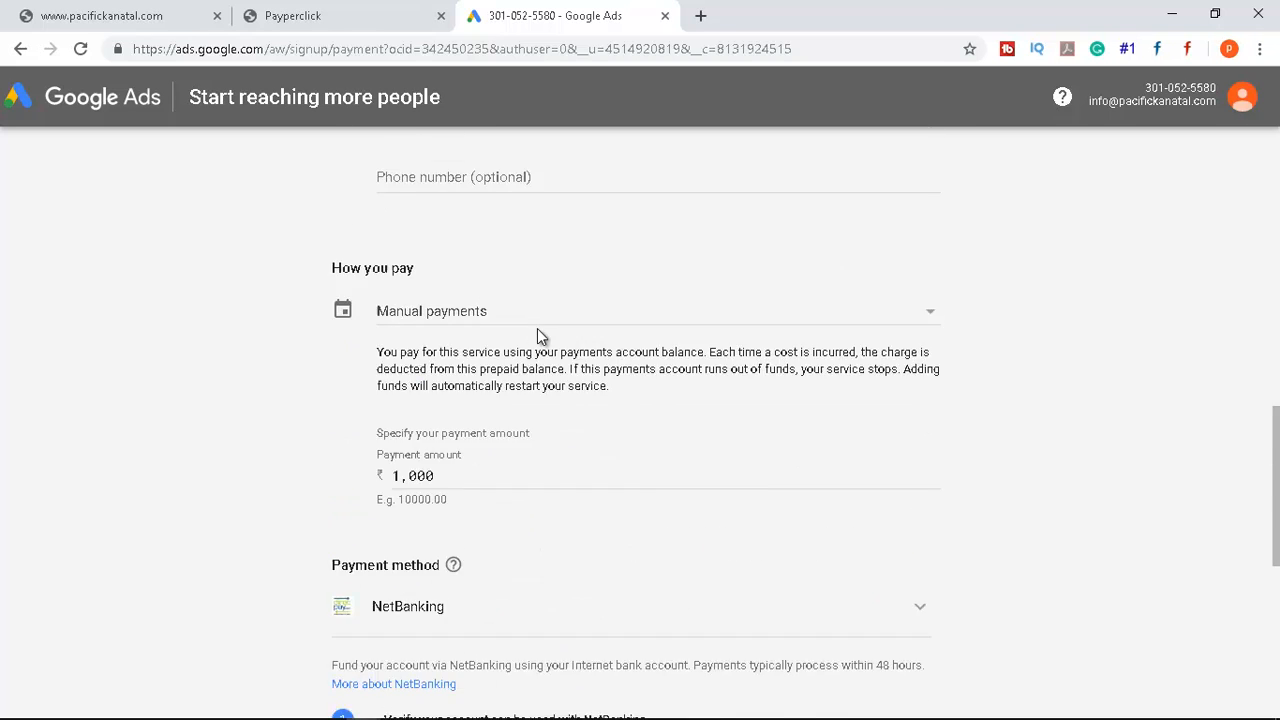
pyautogui.scroll(-6, 537, 330)
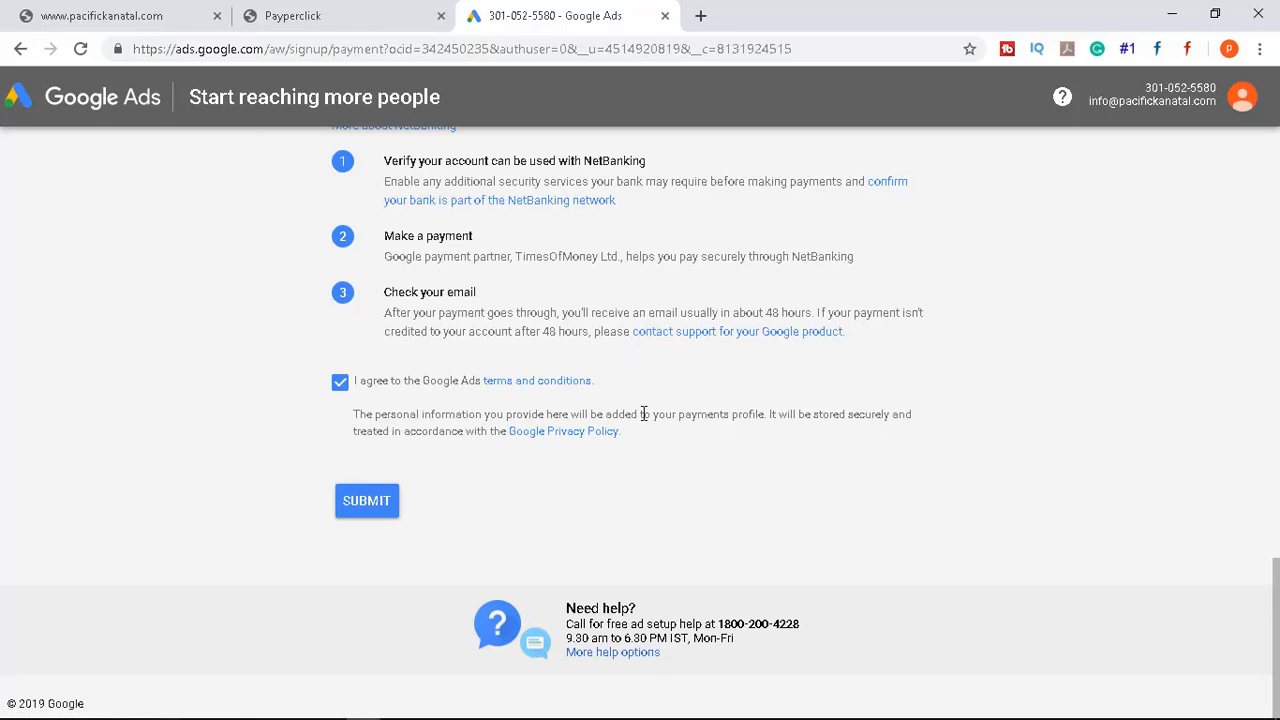
pyautogui.scroll(15, 642, 413)
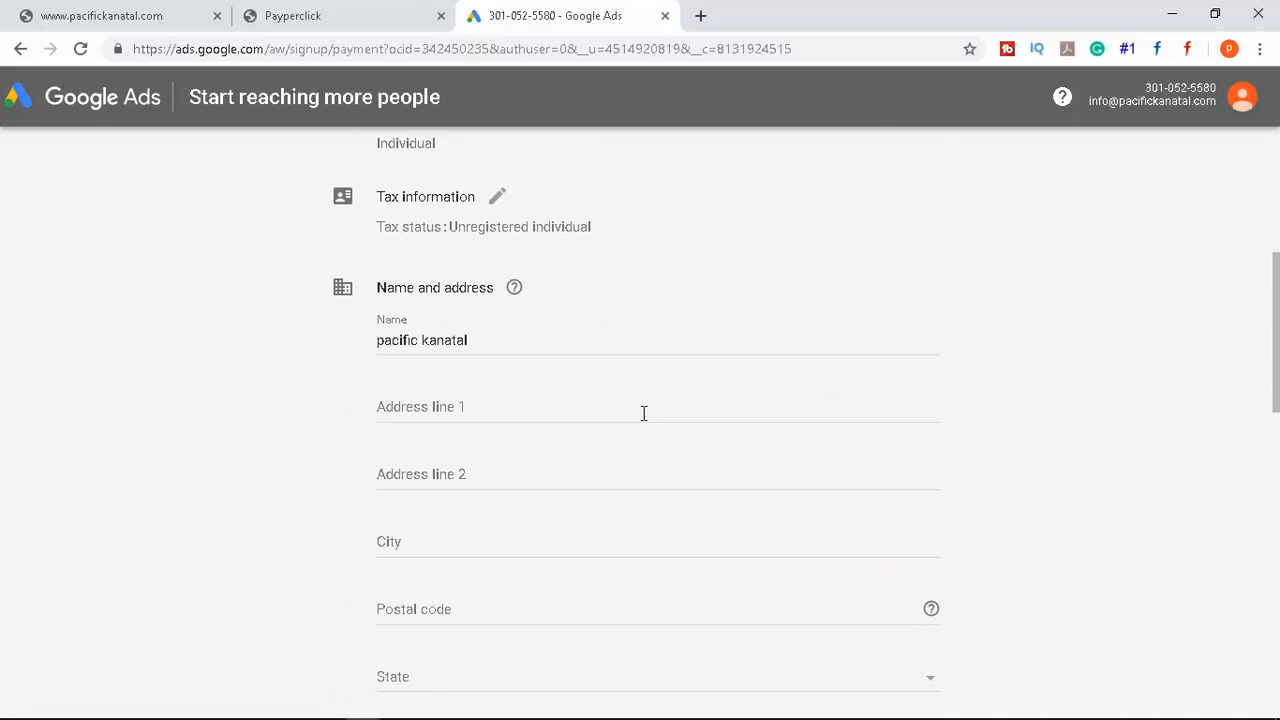
pyautogui.scroll(3, 644, 413)
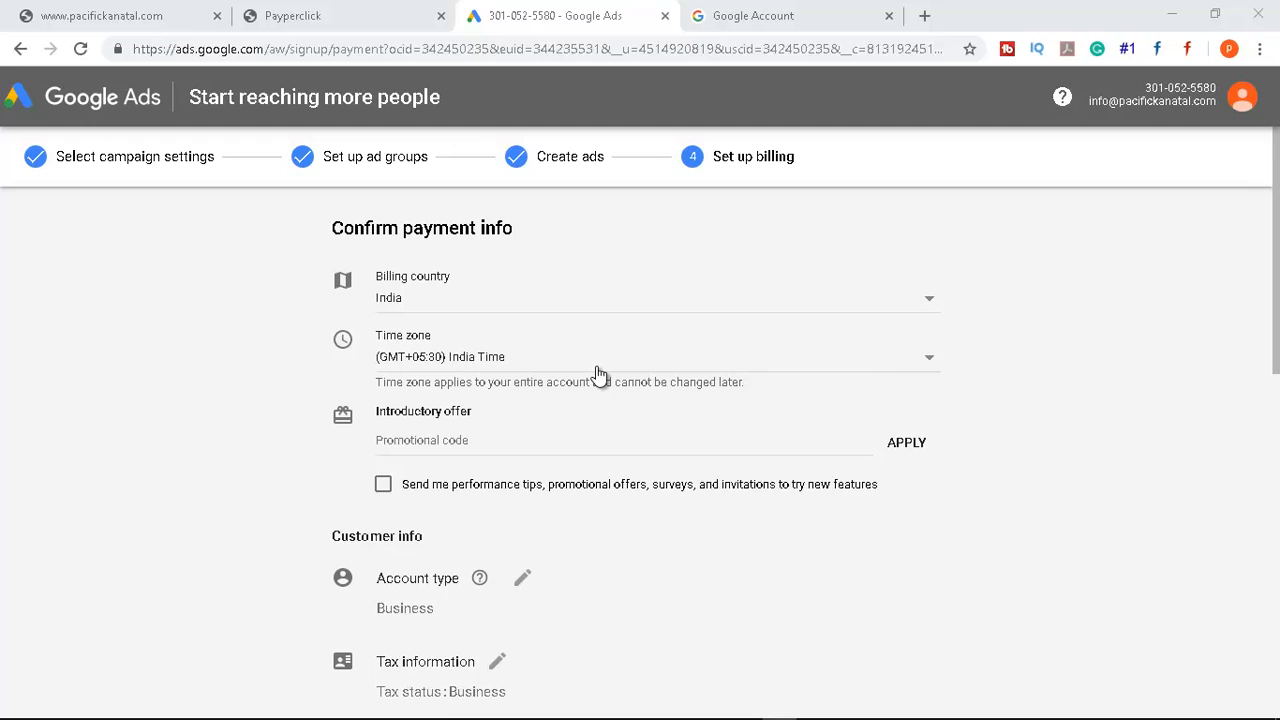
# Switch to the Payperclick website that is already open in the browser
pyautogui.click(328, 22)
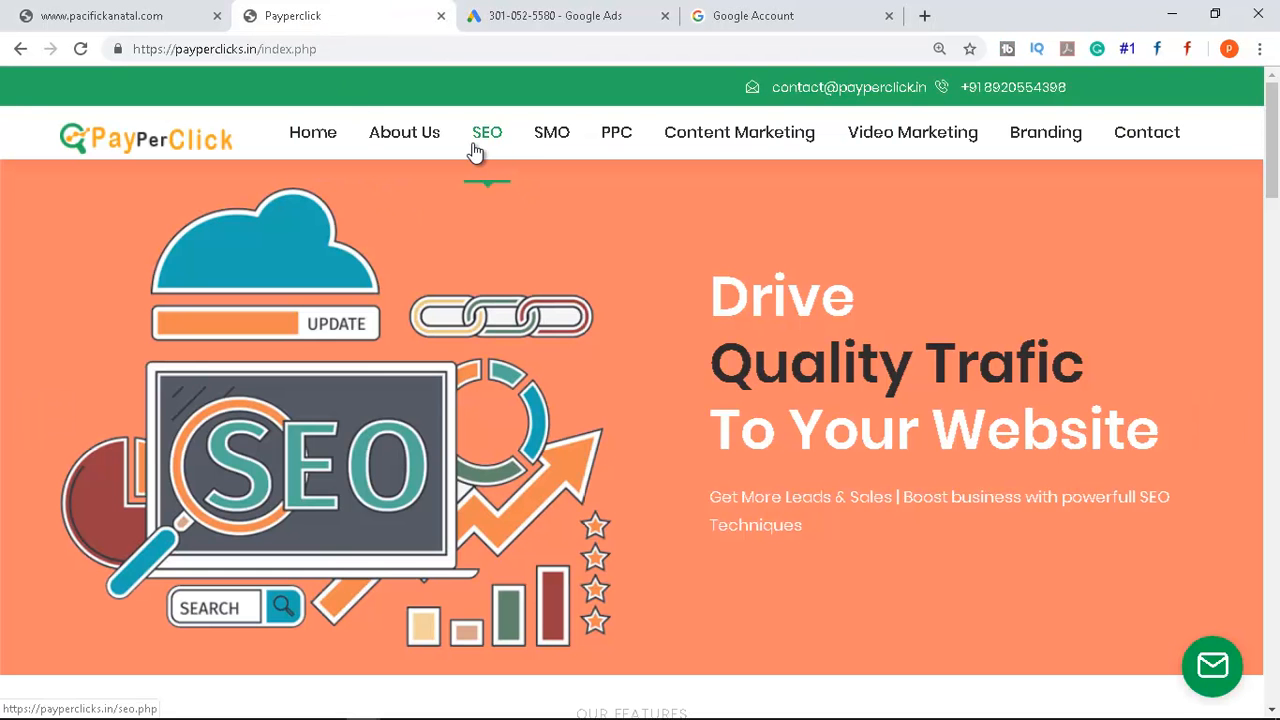